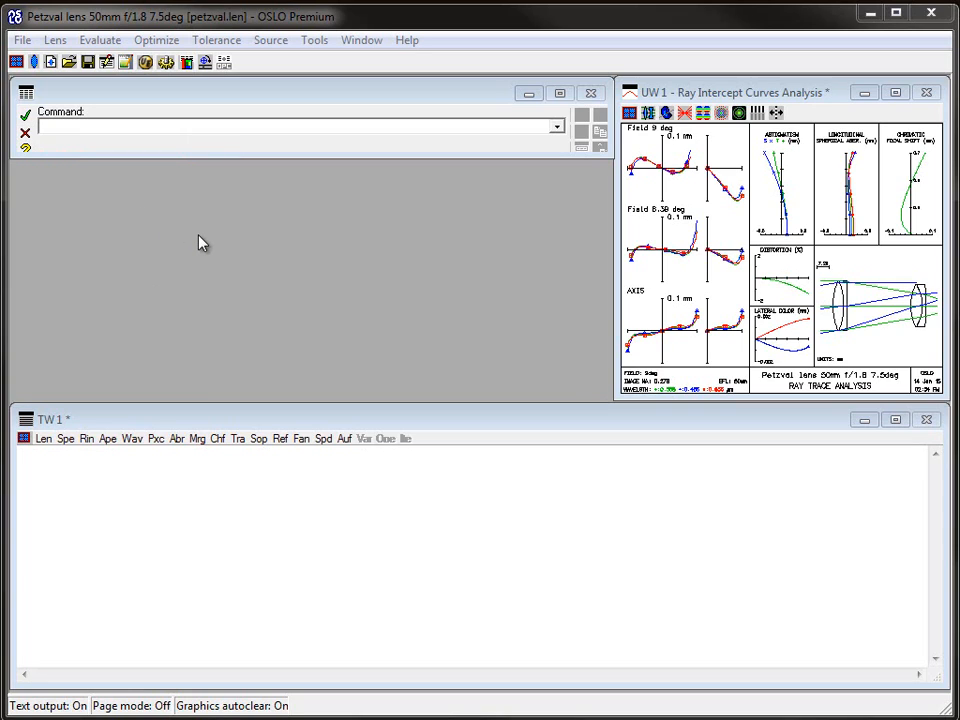
# Enlarge the command window slightly and run the command print "accept".
pyautogui.moveTo(124, 152); pyautogui.dragTo(118, 158)
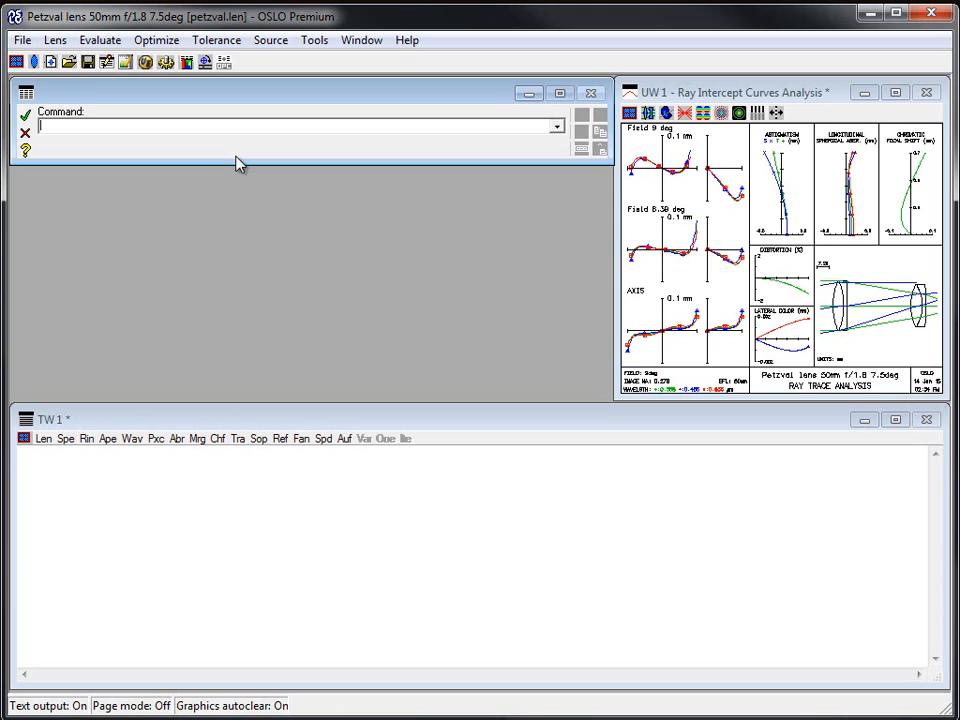
pyautogui.write('print "accept"')
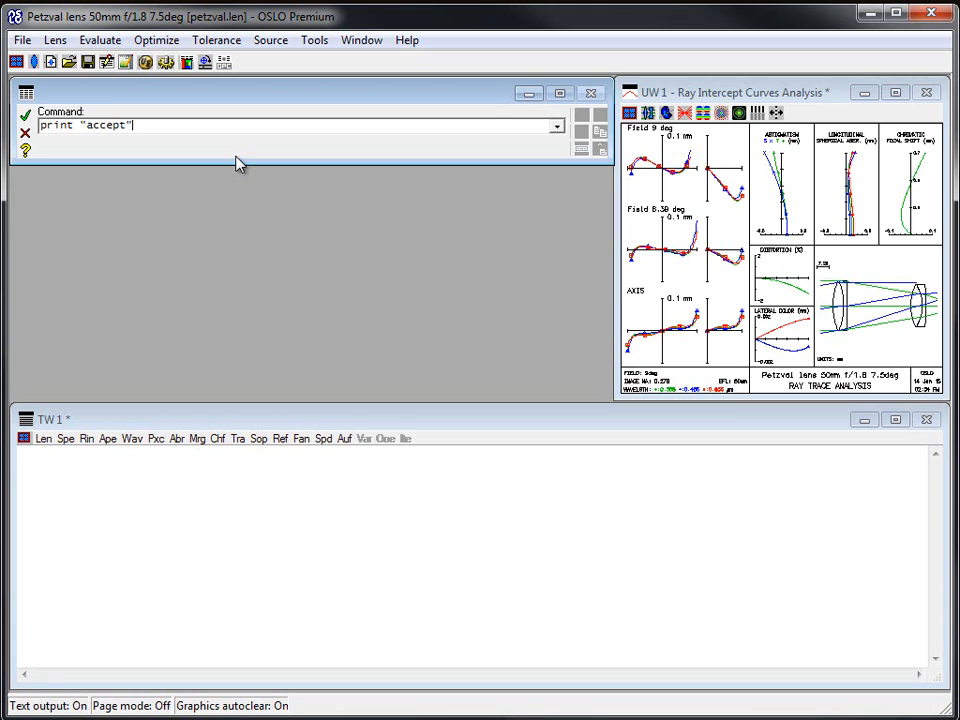
pyautogui.click(30, 120)
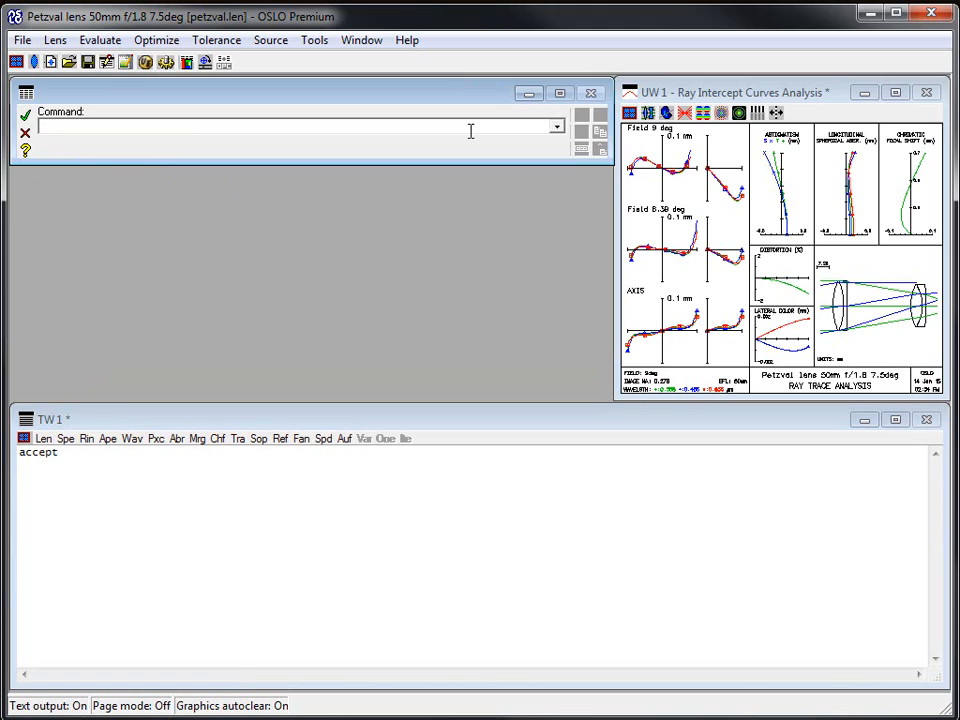
# Enter the command print "reject" but cancel it before execution, and view the command history.
pyautogui.write('print "reject"')
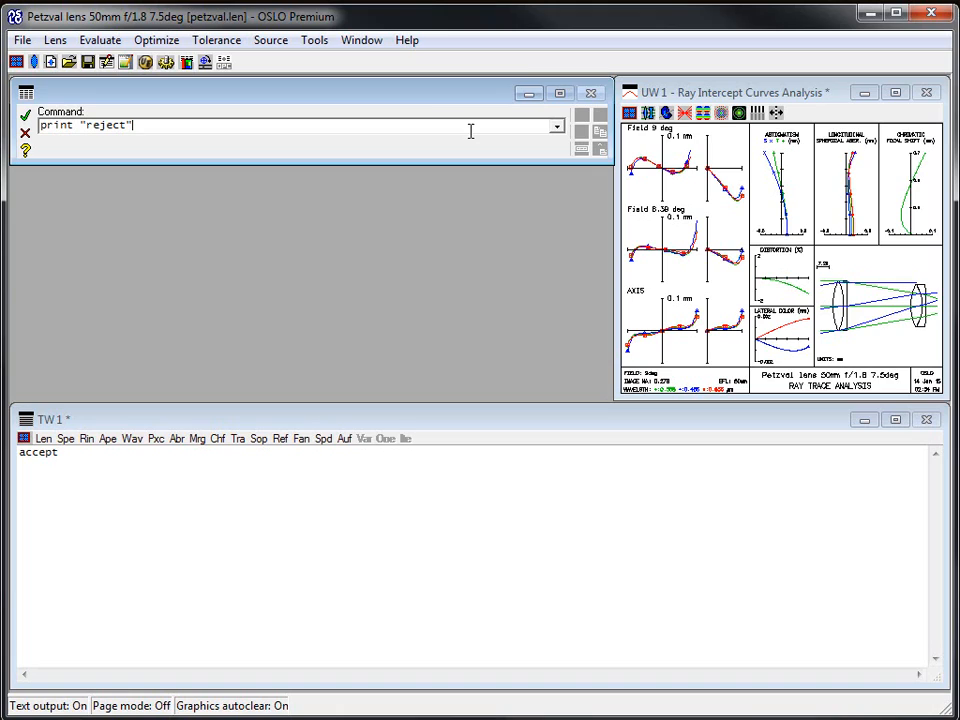
pyautogui.click(25, 135)
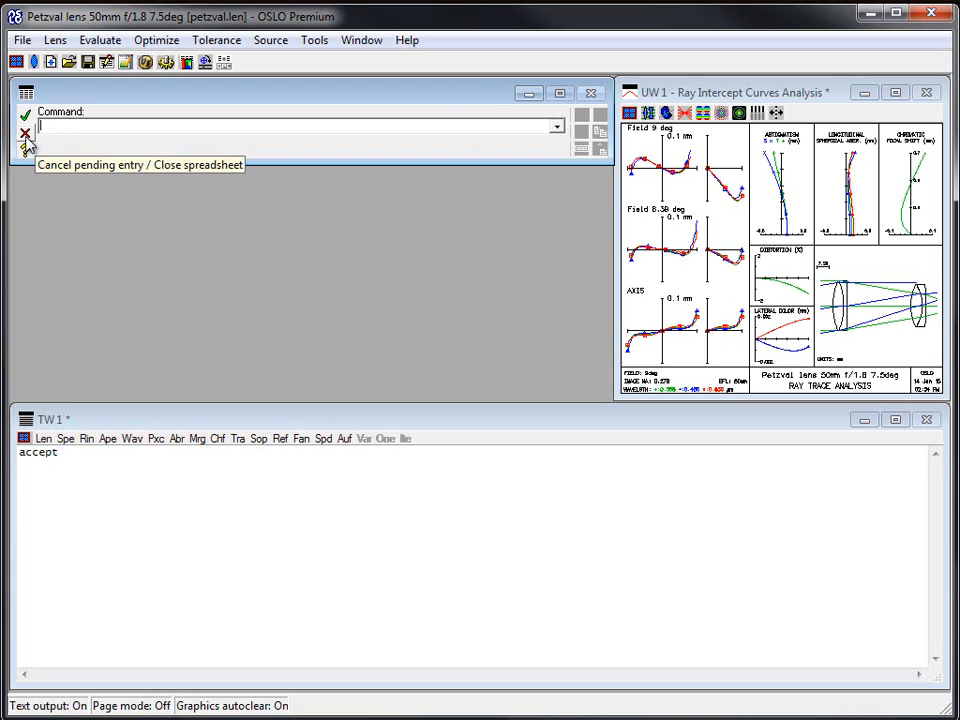
pyautogui.click(557, 127)
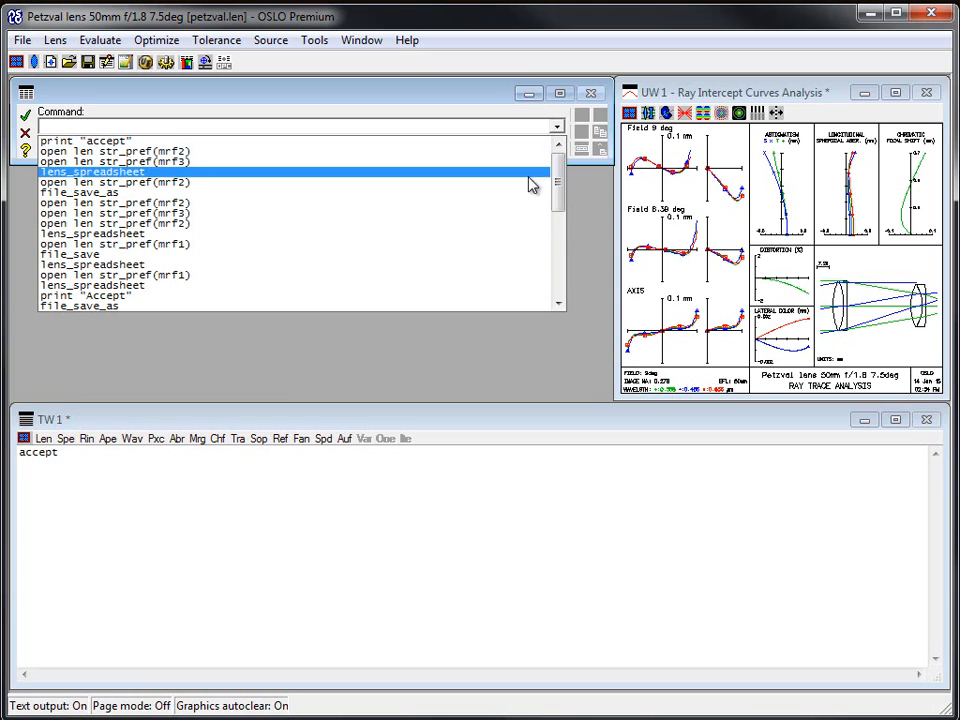
pyautogui.click(588, 281)
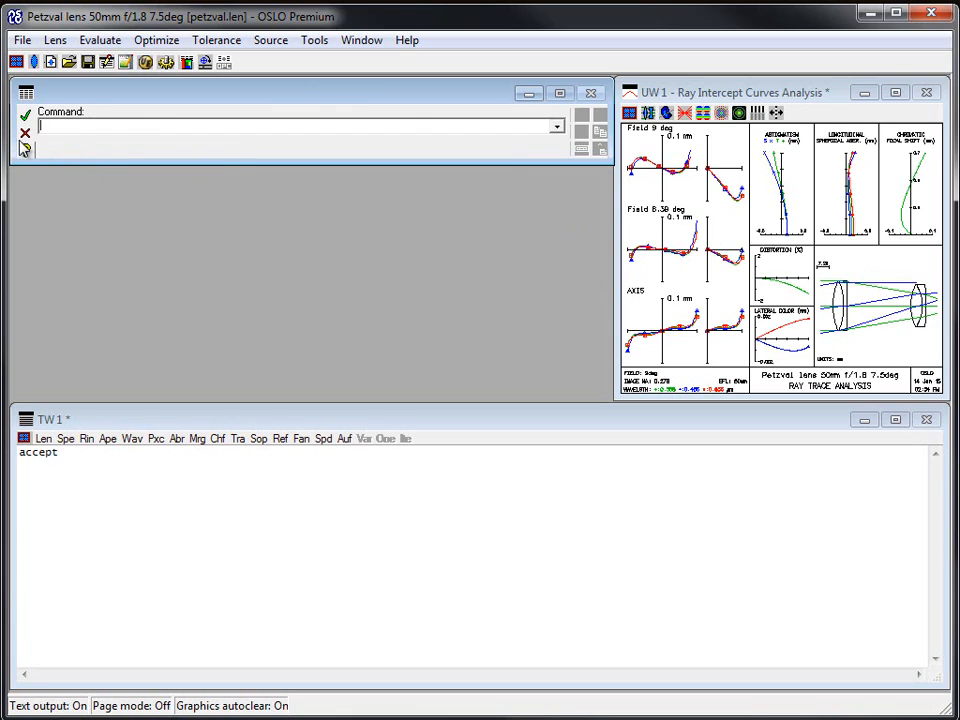
# View the Petzval lens surface data with its drawing, highlight surface 2 through its radius, and close the spreadsheet.
pyautogui.click(35, 62)
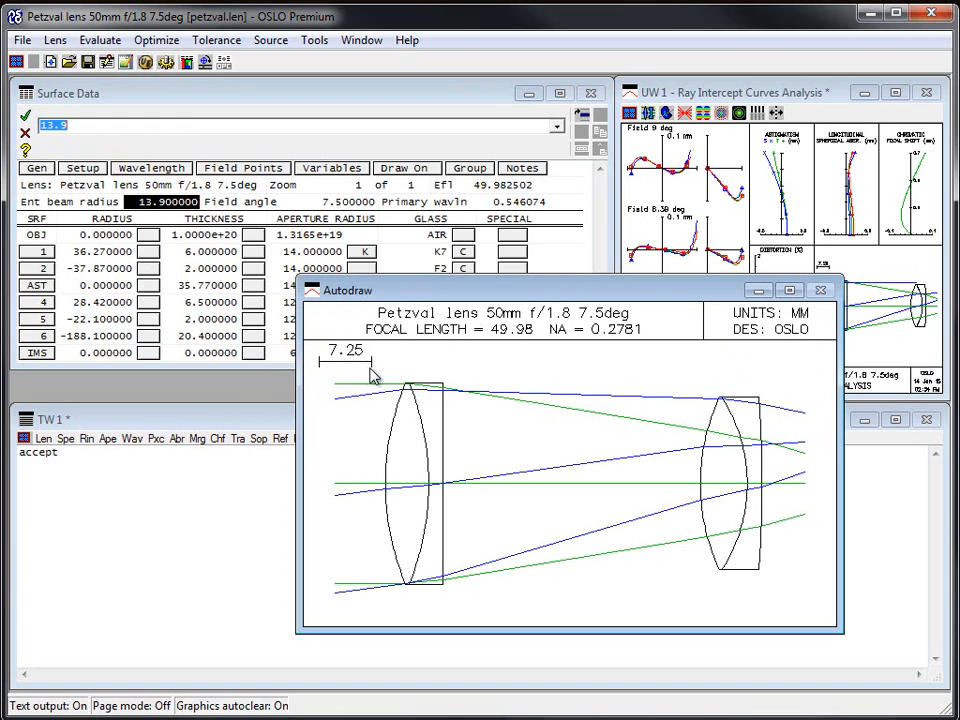
pyautogui.click(100, 268)
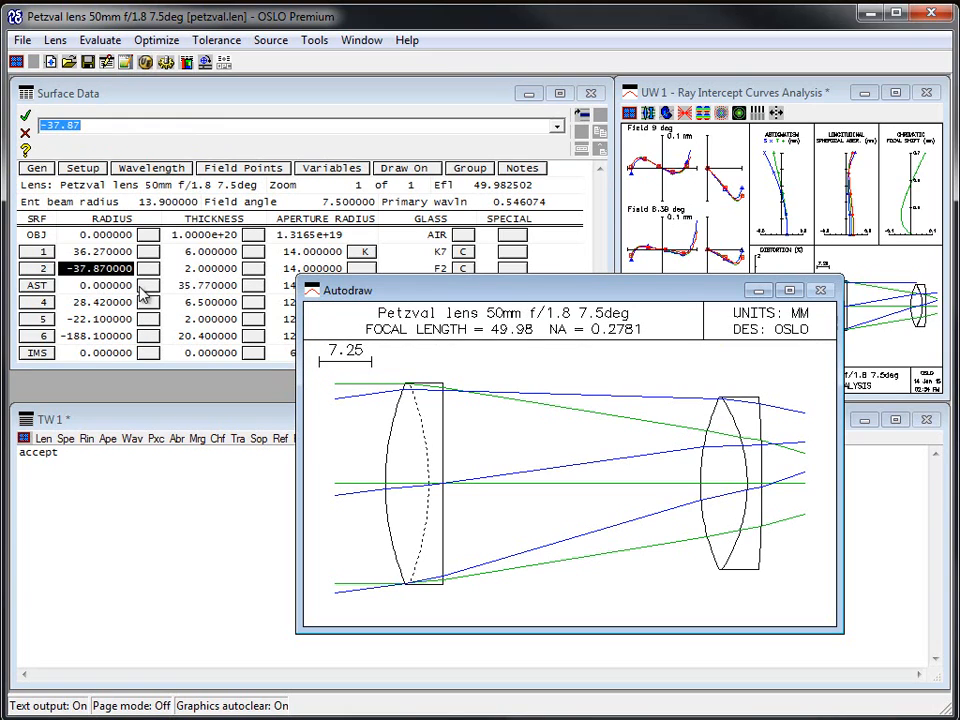
pyautogui.click(25, 115)
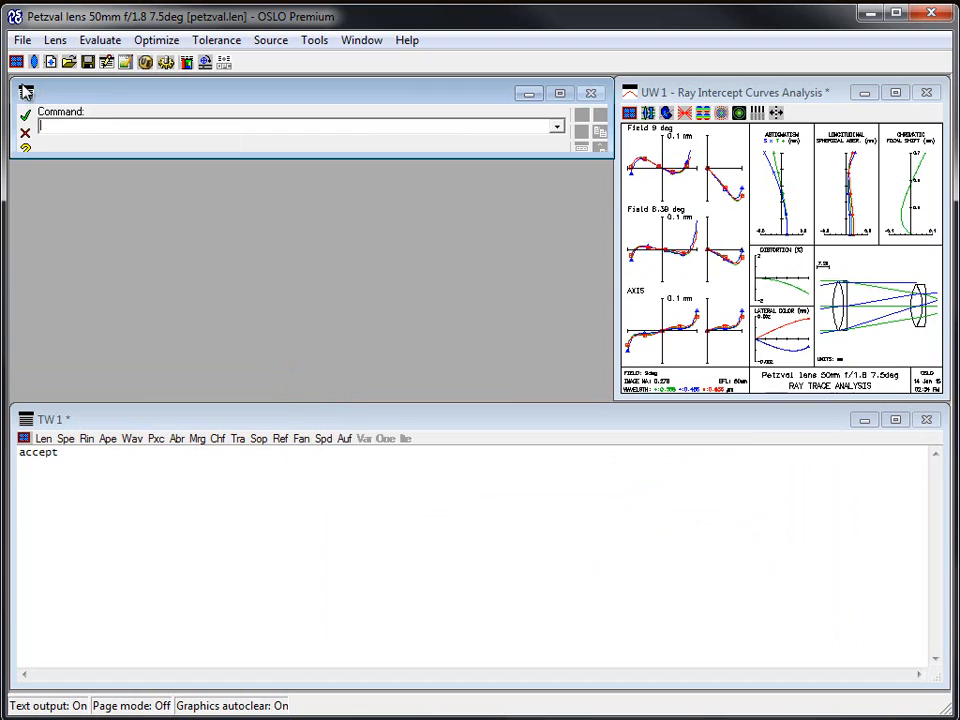
pyautogui.click(33, 64)
pyautogui.click(25, 114)
# Set the radius of surface 2 to -35 in the surface data spreadsheet.
pyautogui.click(33, 63)
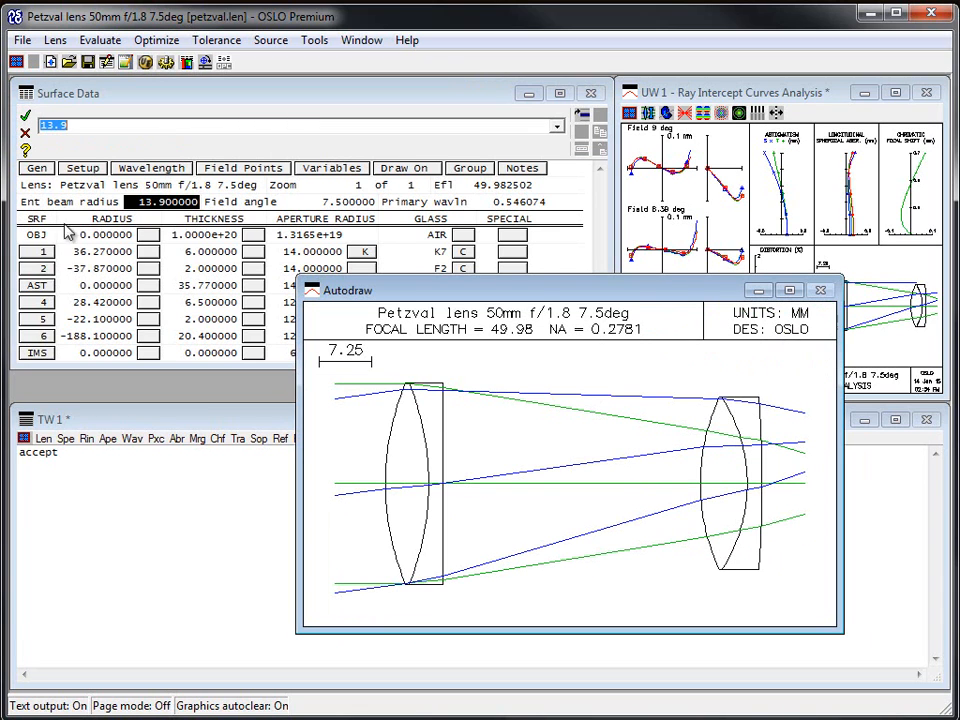
pyautogui.click(92, 270)
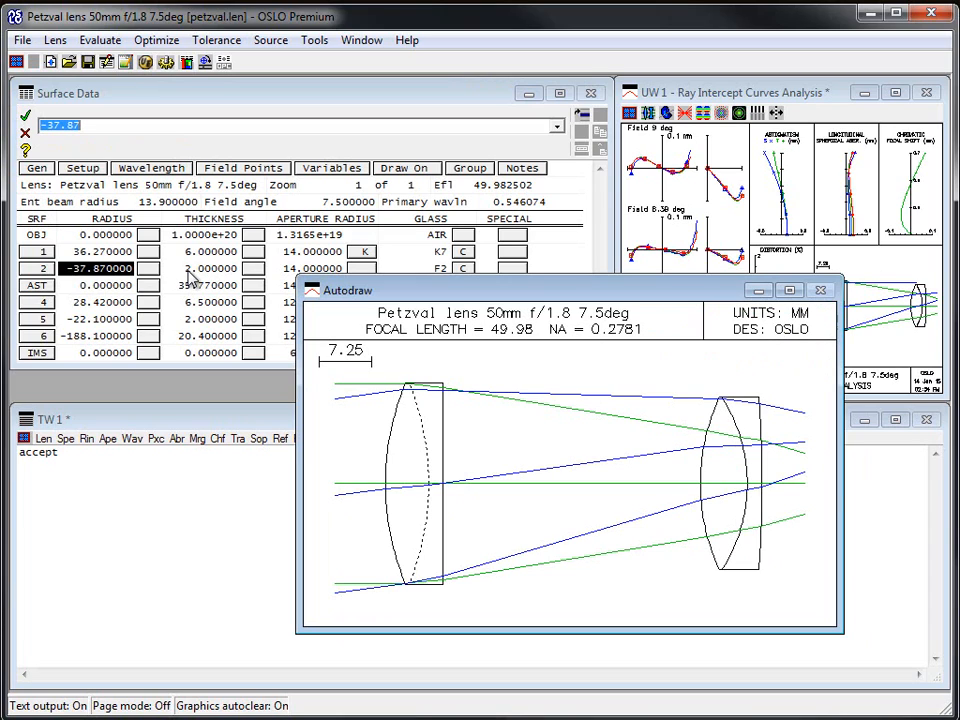
pyautogui.write('-35')
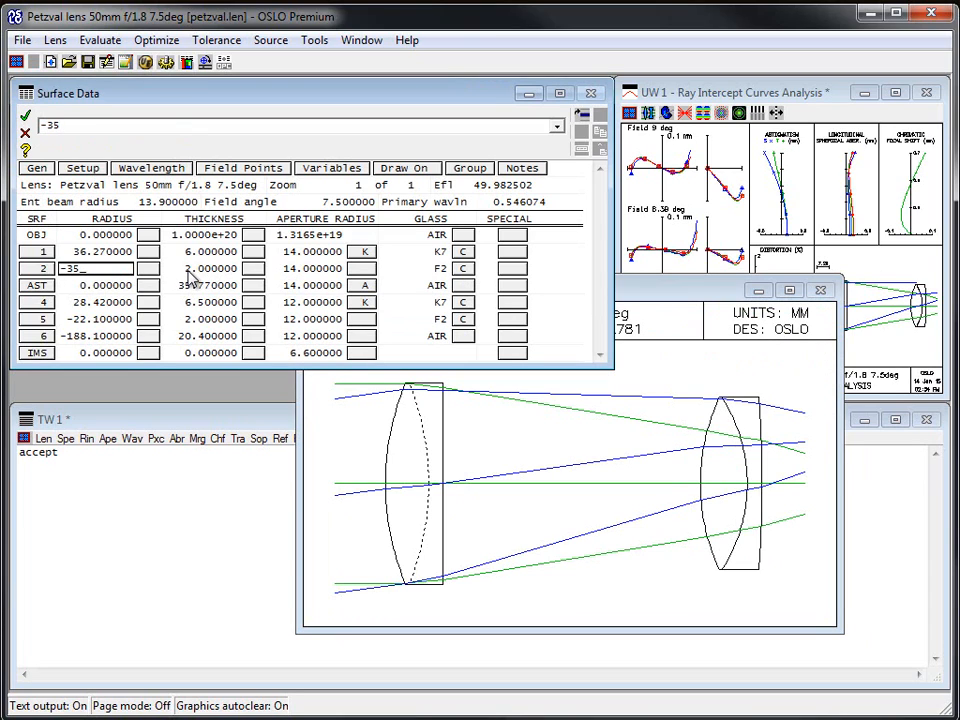
pyautogui.press('Return')
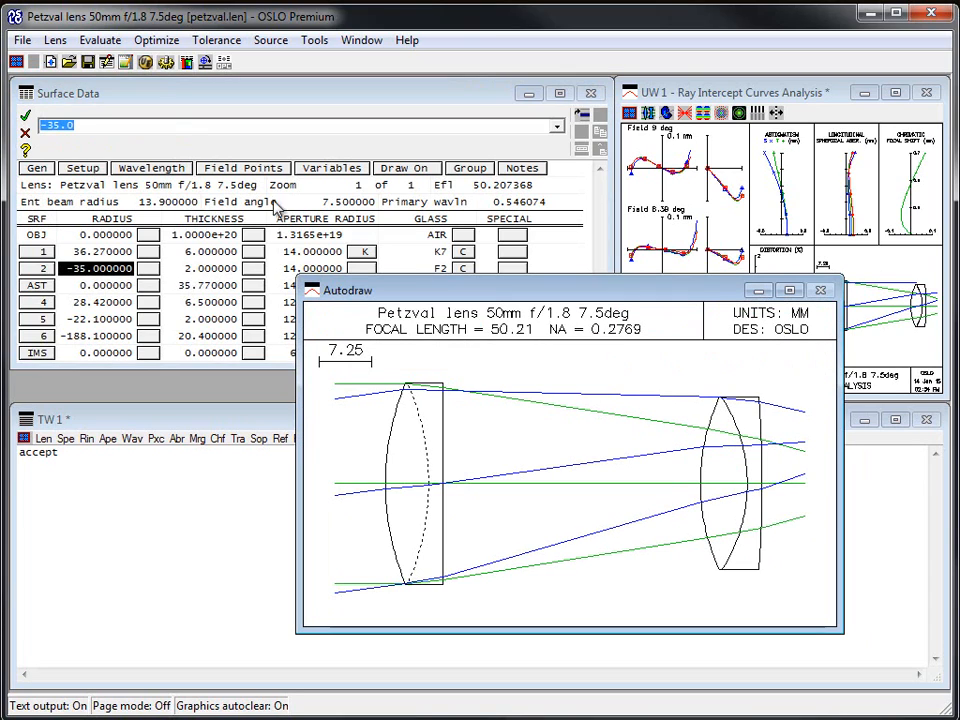
# Turn off the automatic lens drawing and cancel out of the spreadsheet while declining to undo the changes.
pyautogui.click(393, 172)
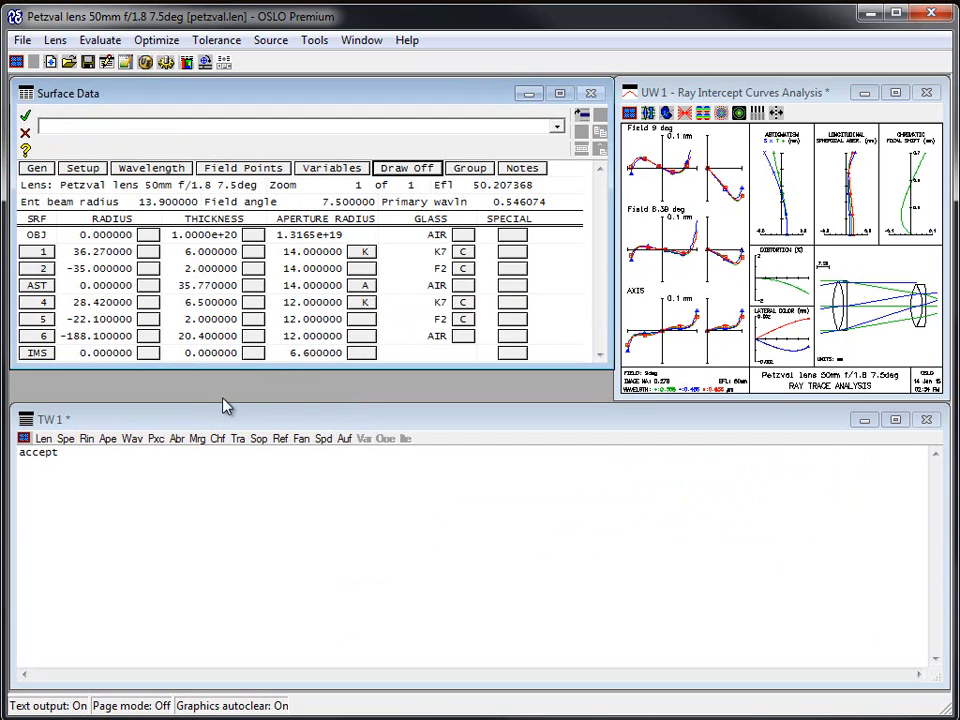
pyautogui.click(26, 135)
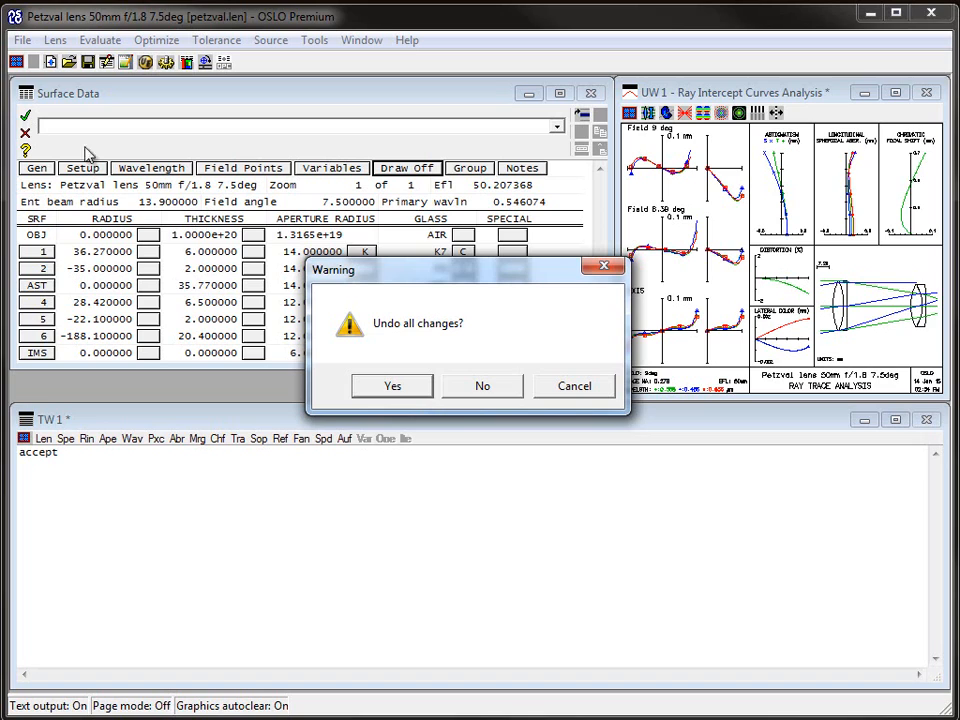
pyautogui.click(481, 388)
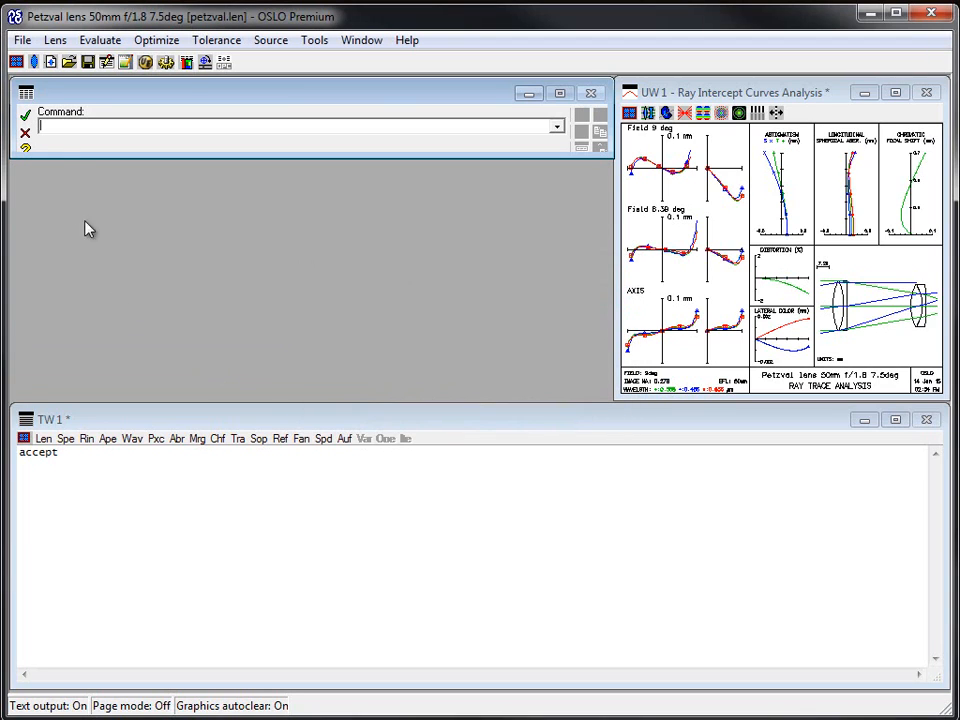
# Reopen the surface data and set the radius of surface 2 to -36.
pyautogui.click(33, 61)
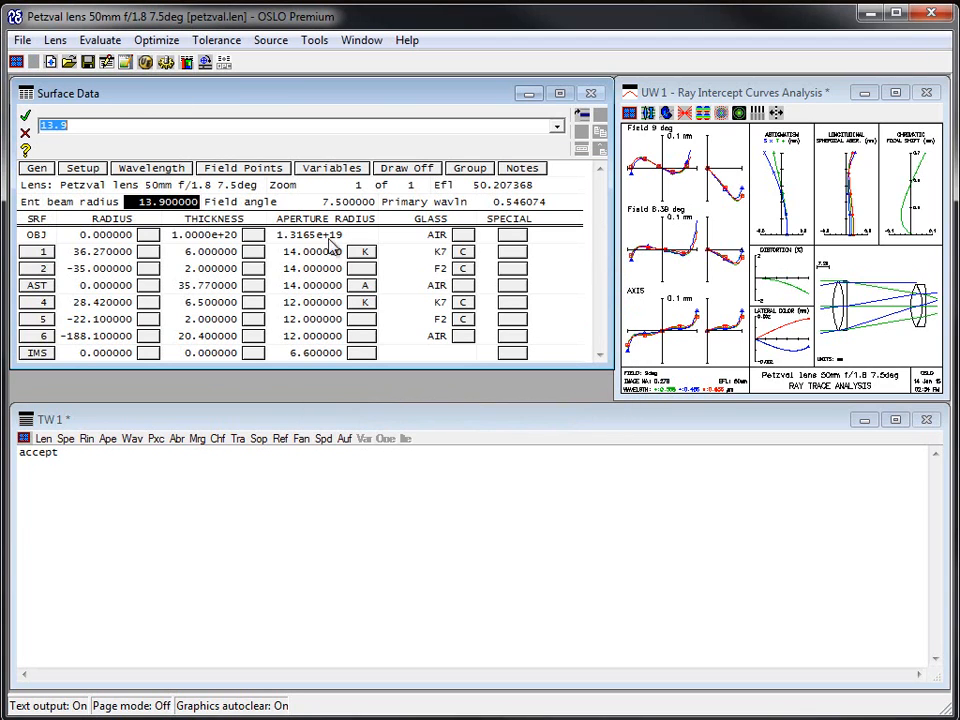
pyautogui.click(97, 268)
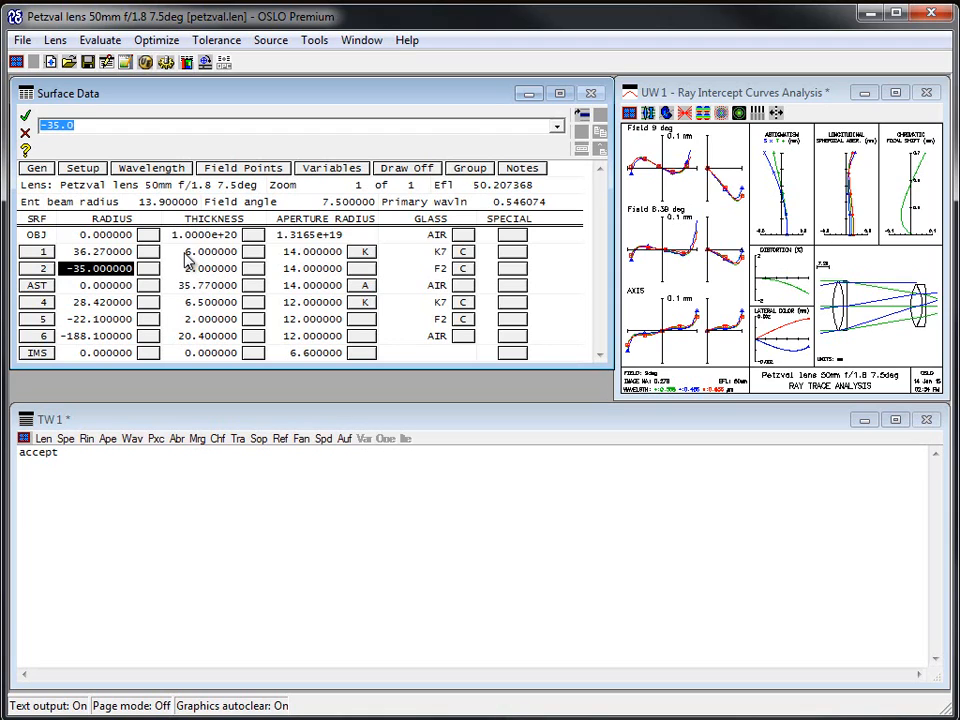
pyautogui.write('-36')
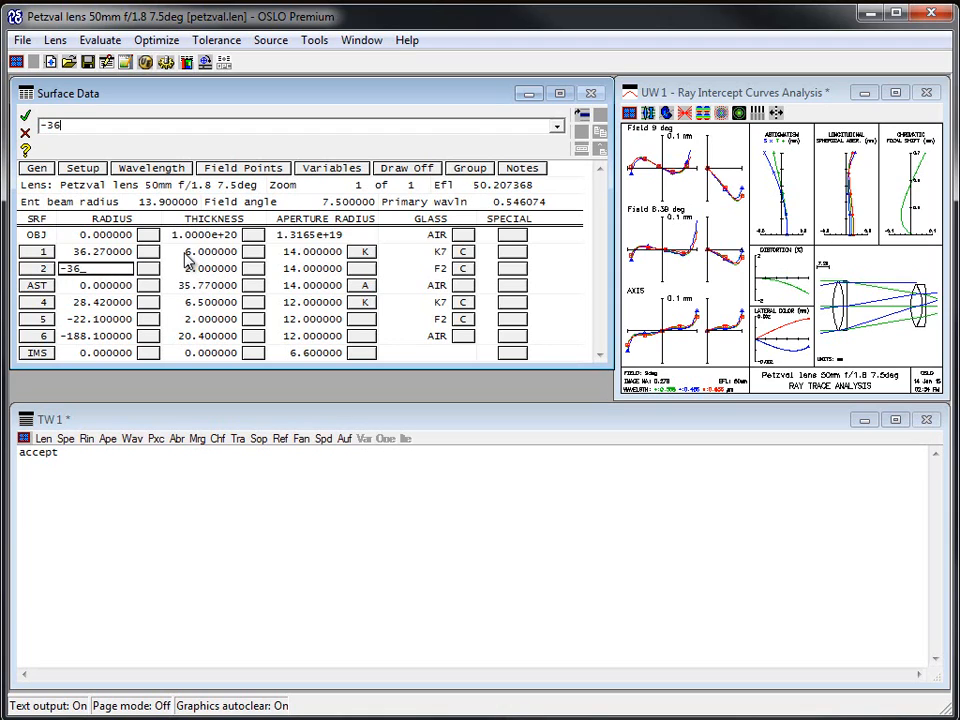
pyautogui.press('Return')
# Turn on the automatic lens drawing, and cancel out of the spreadsheet with all changes undone.
pyautogui.click(411, 172)
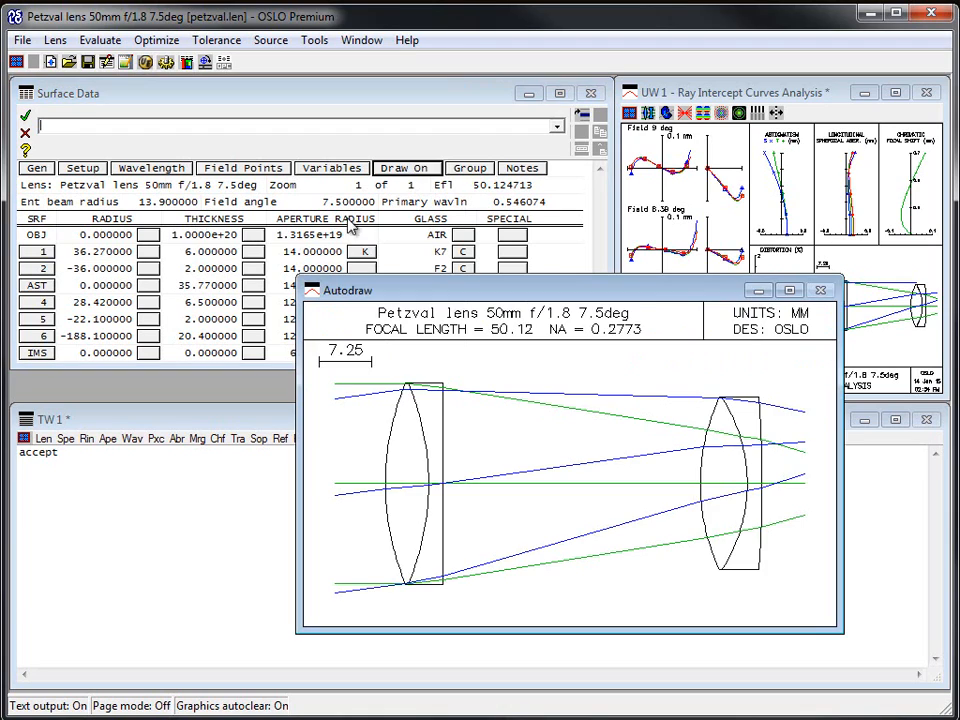
pyautogui.click(26, 133)
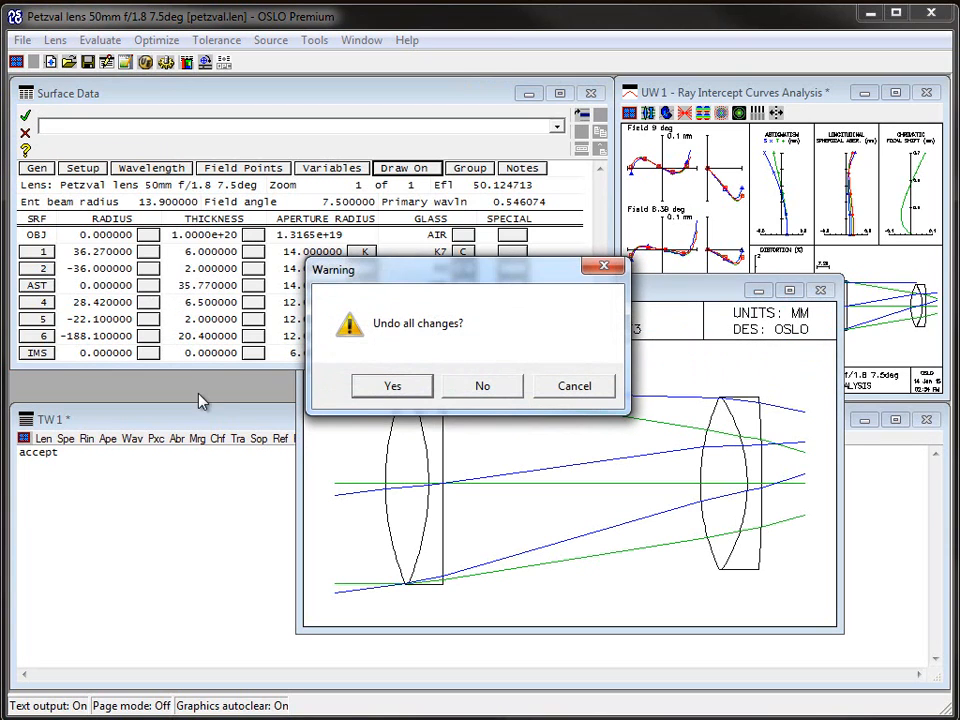
pyautogui.click(404, 393)
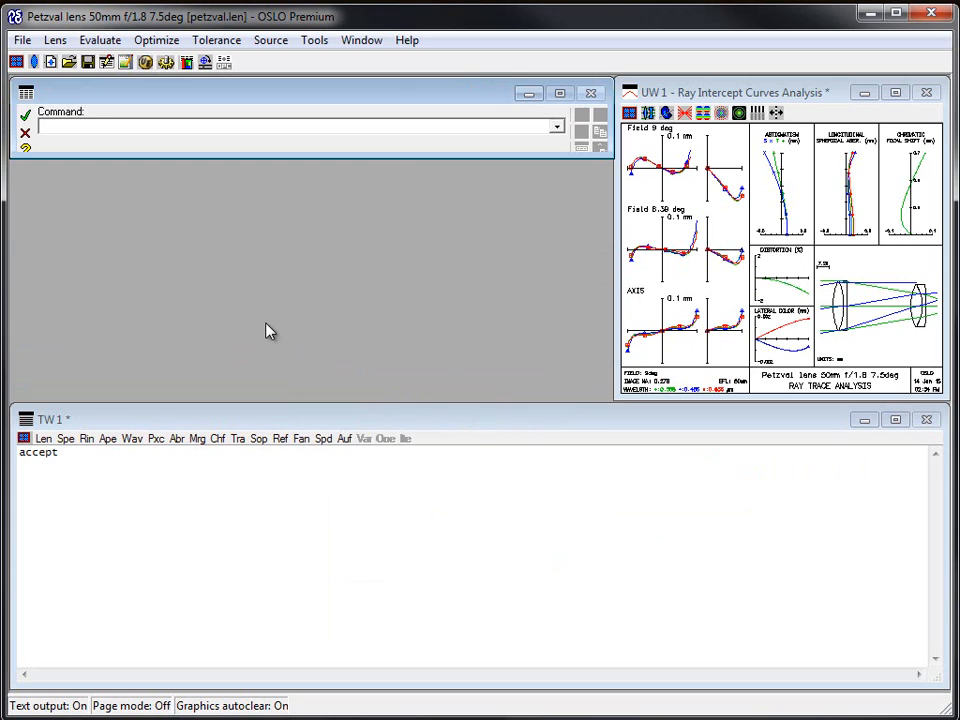
# Open the surface data again and change the radius of surface 2 to -36.
pyautogui.click(33, 62)
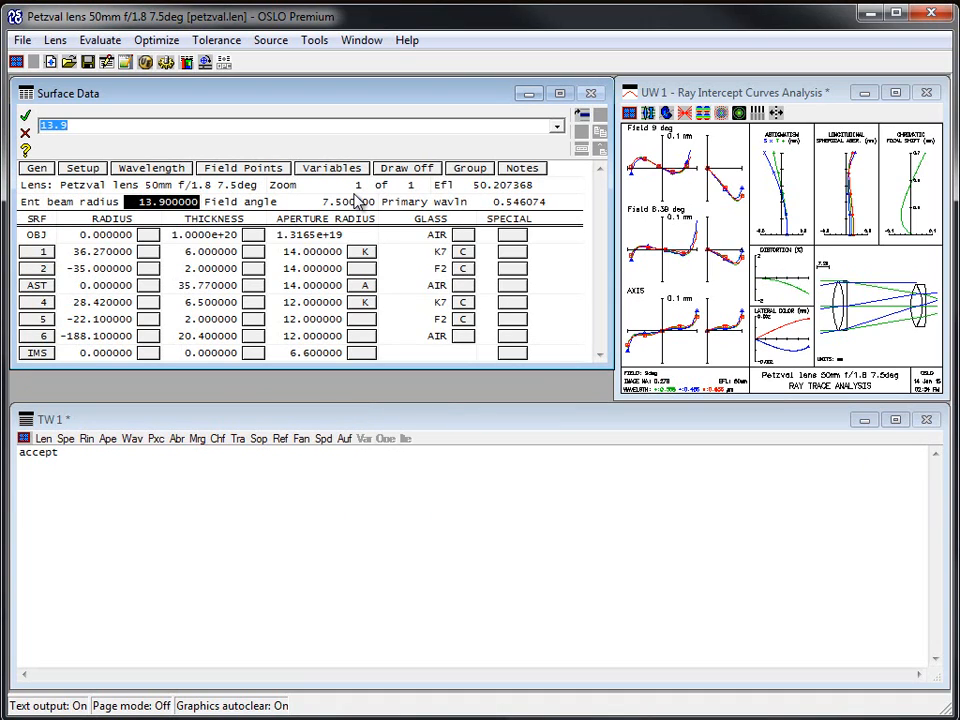
pyautogui.click(100, 268)
pyautogui.write('-')
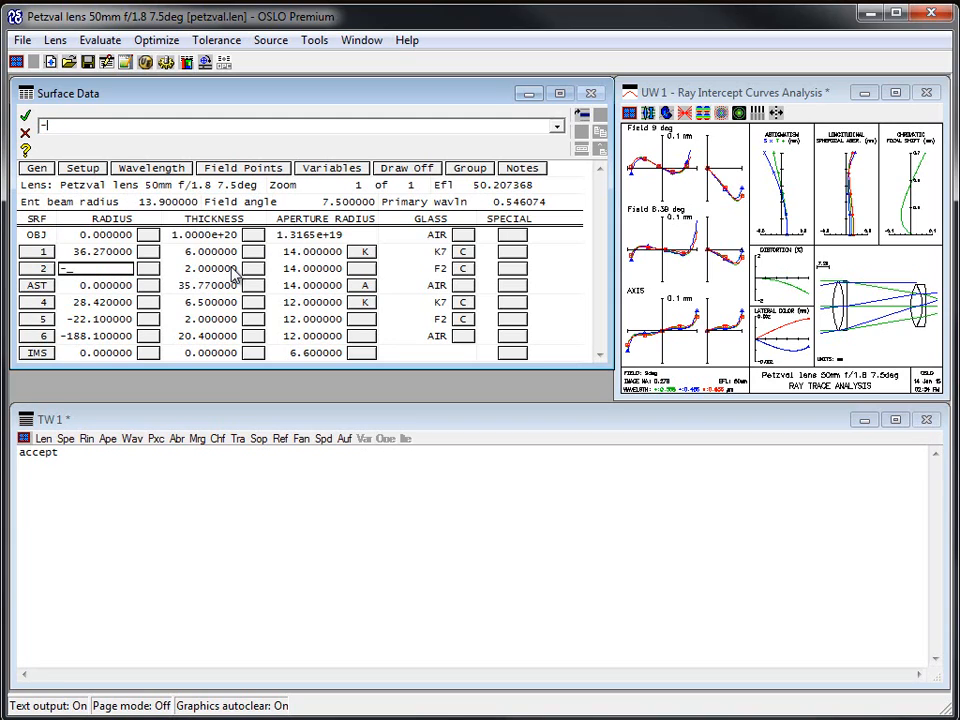
pyautogui.write('36')
pyautogui.press('Return')
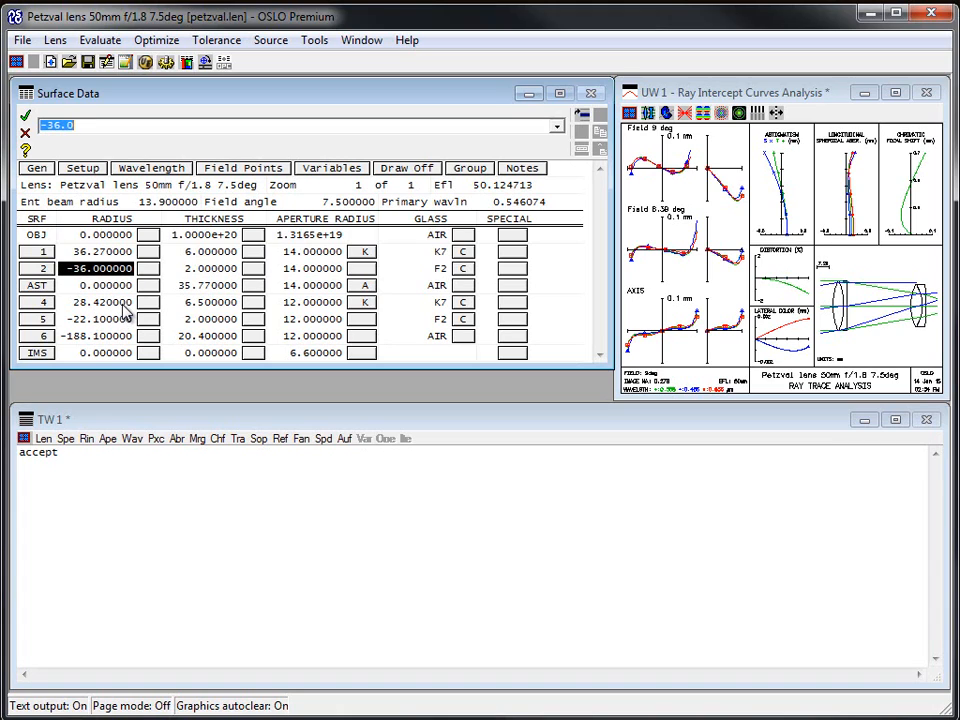
# Turn on the automatic lens drawing and accept the spreadsheet changes, reopening the surface data briefly to check them.
pyautogui.click(408, 170)
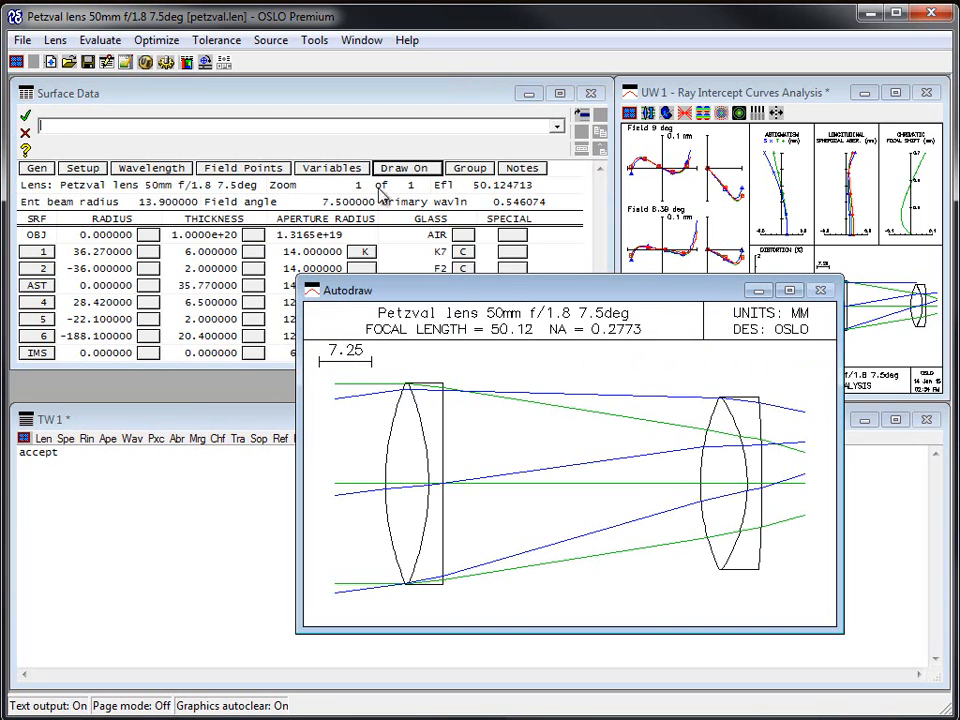
pyautogui.click(27, 119)
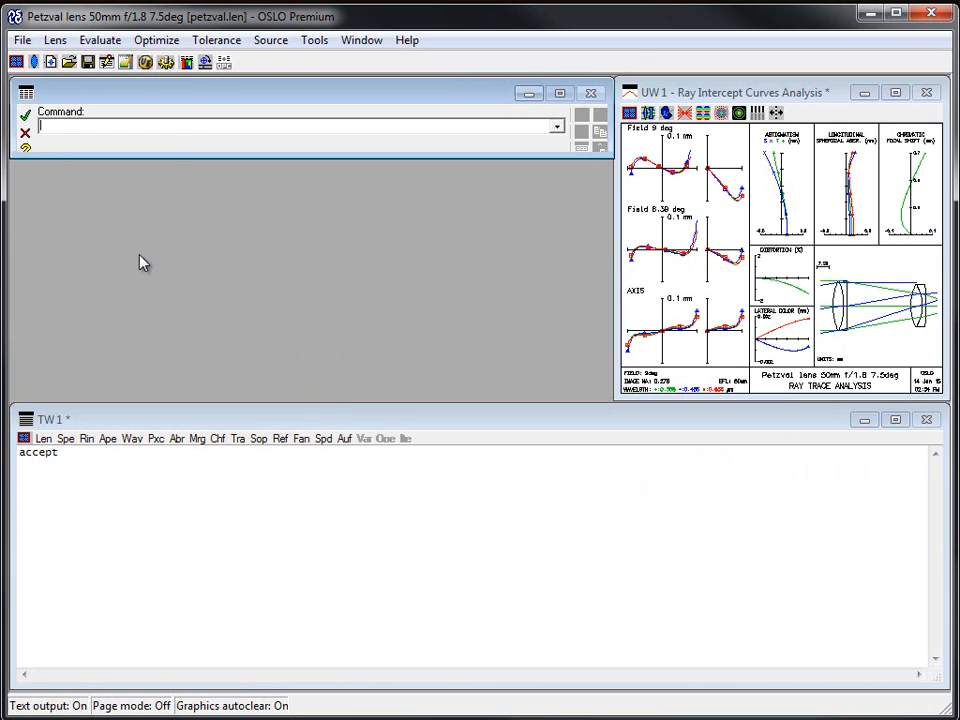
pyautogui.click(33, 62)
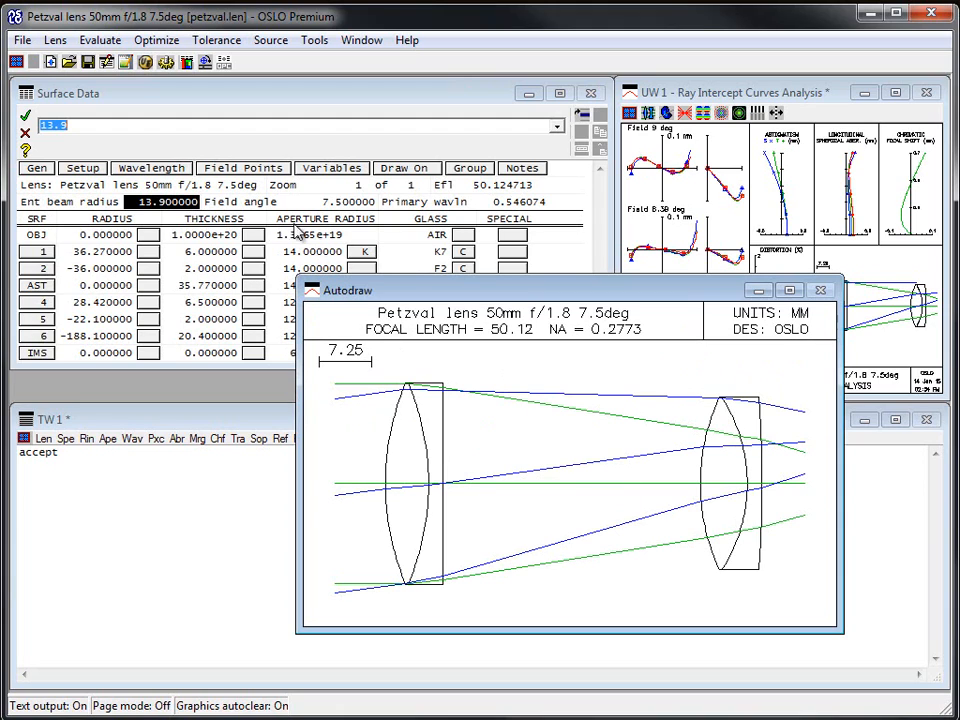
pyautogui.click(25, 120)
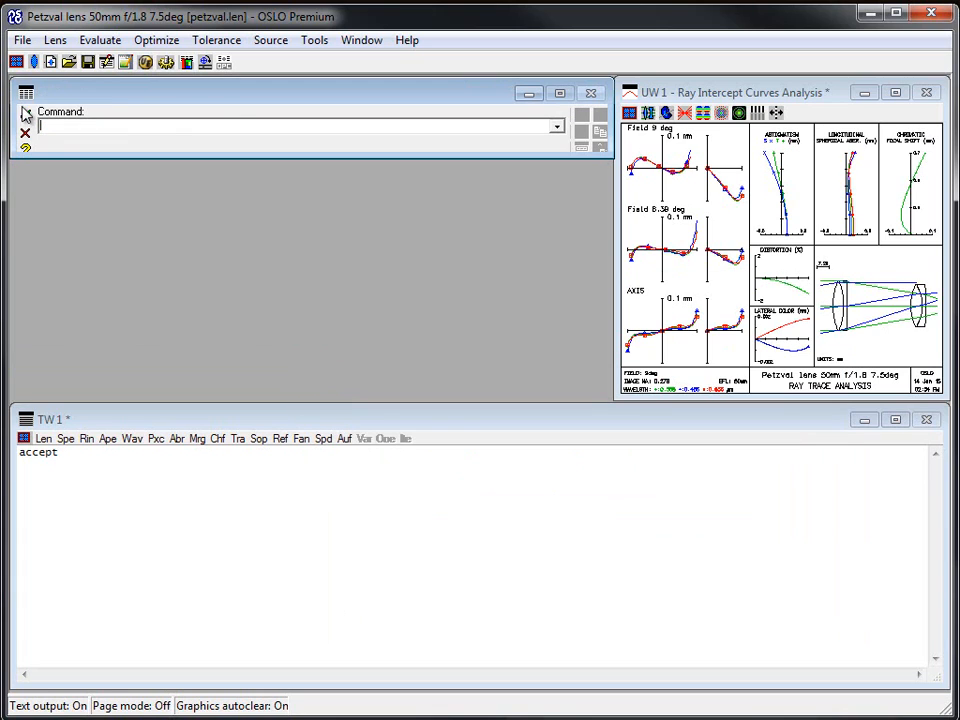
# Reload petzval.len from the Desktop without saving the changes to the current lens.
pyautogui.click(22, 40)
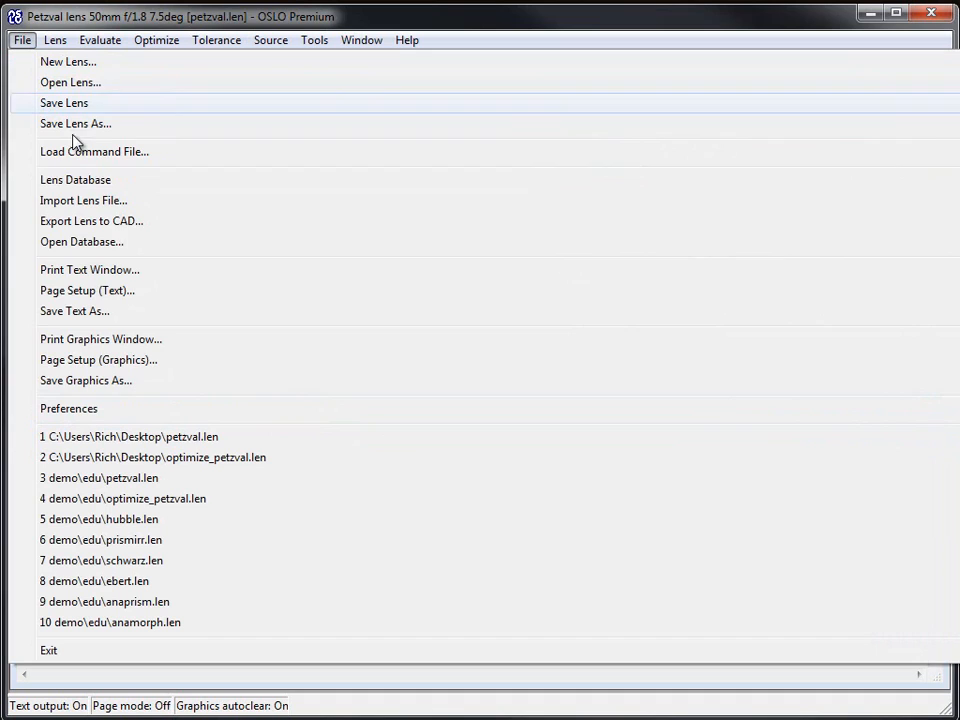
pyautogui.click(196, 445)
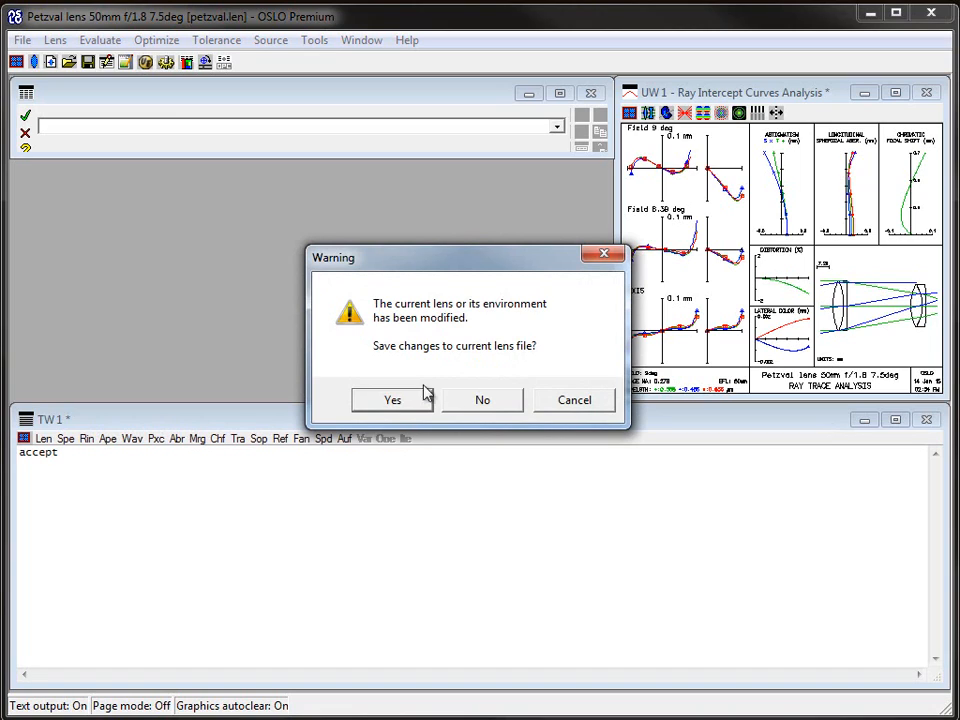
pyautogui.click(477, 401)
# Open the surface data and set the radius of surface 2 to -35.
pyautogui.click(35, 62)
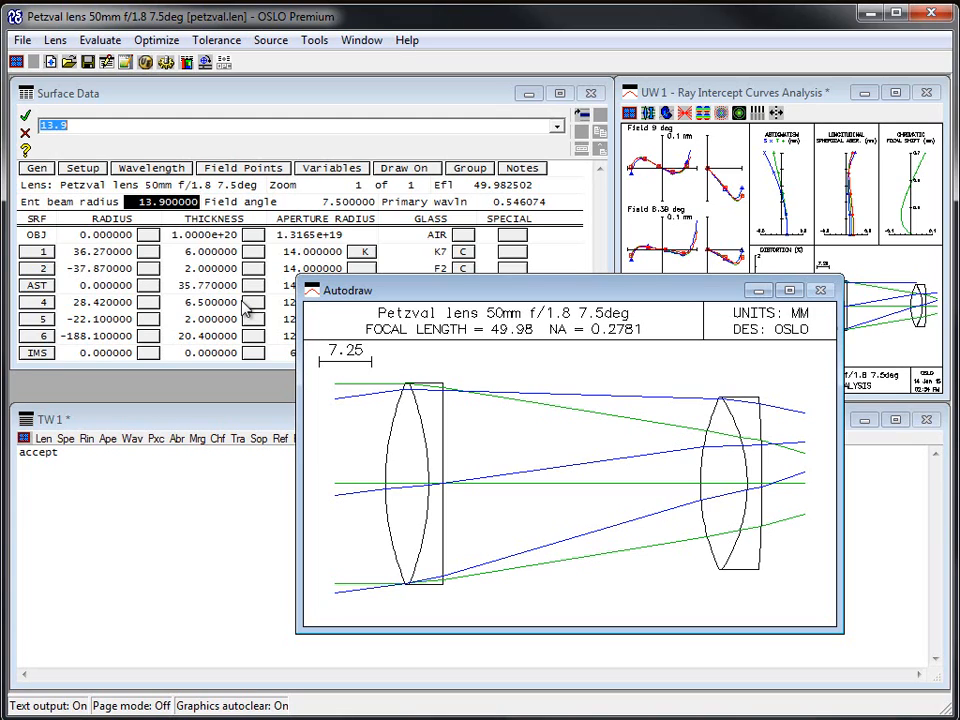
pyautogui.click(98, 268)
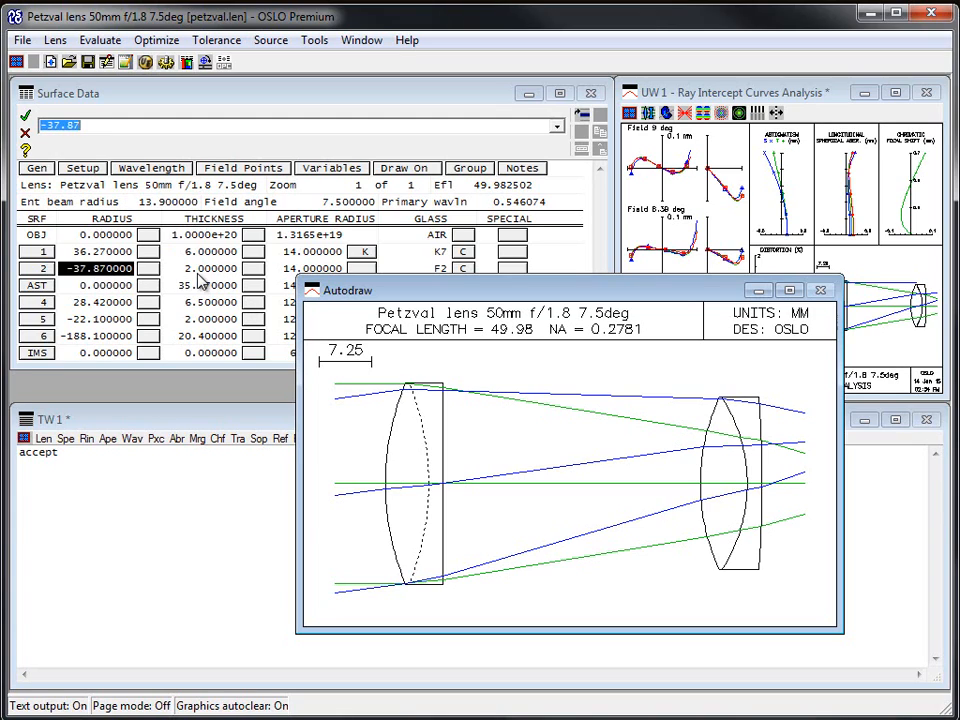
pyautogui.write('-35')
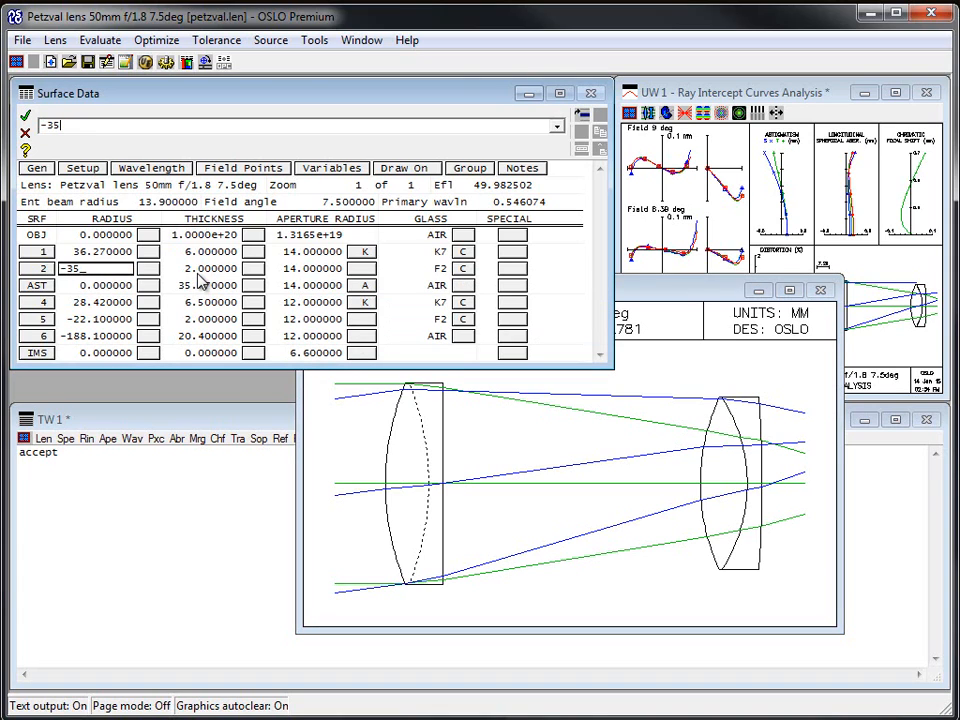
pyautogui.press('Return')
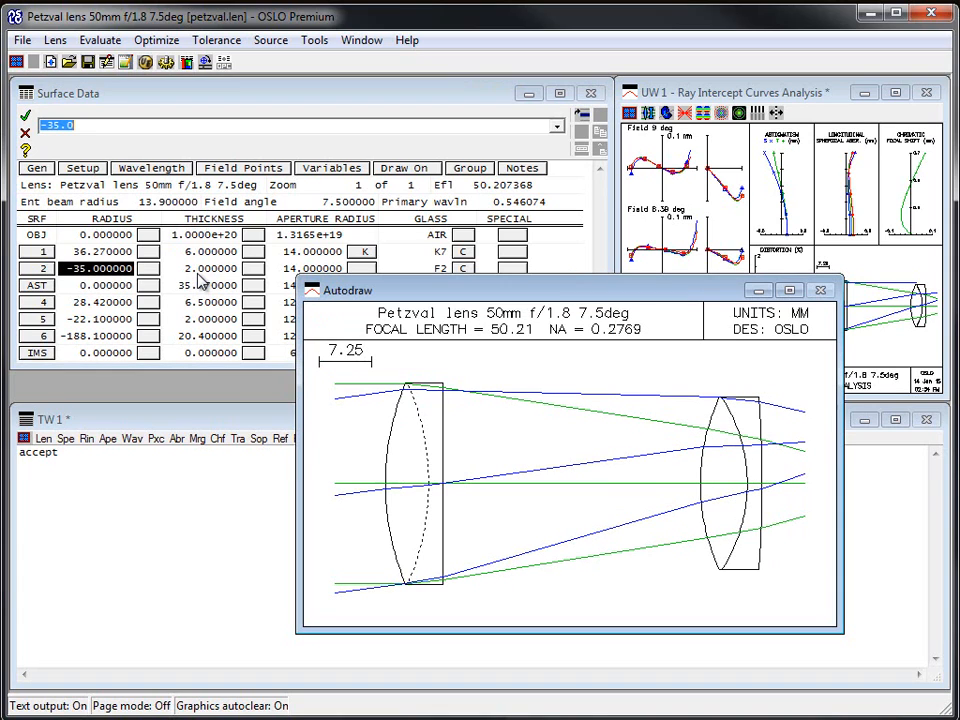
# Turn off the automatic lens drawing, accept the spreadsheet changes and save the lens file.
pyautogui.click(398, 168)
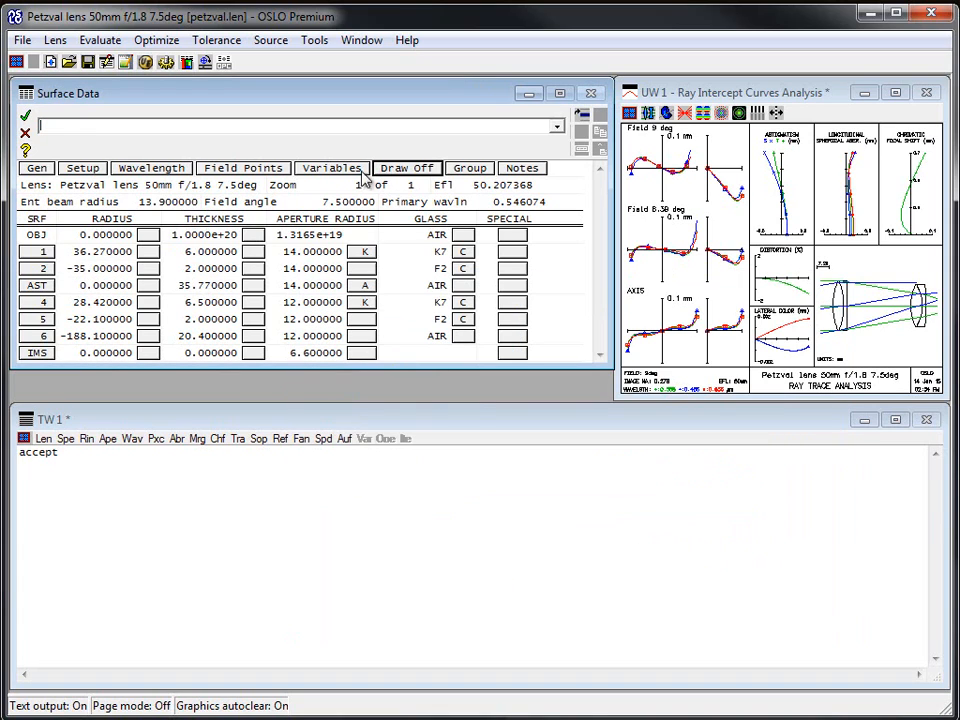
pyautogui.click(26, 118)
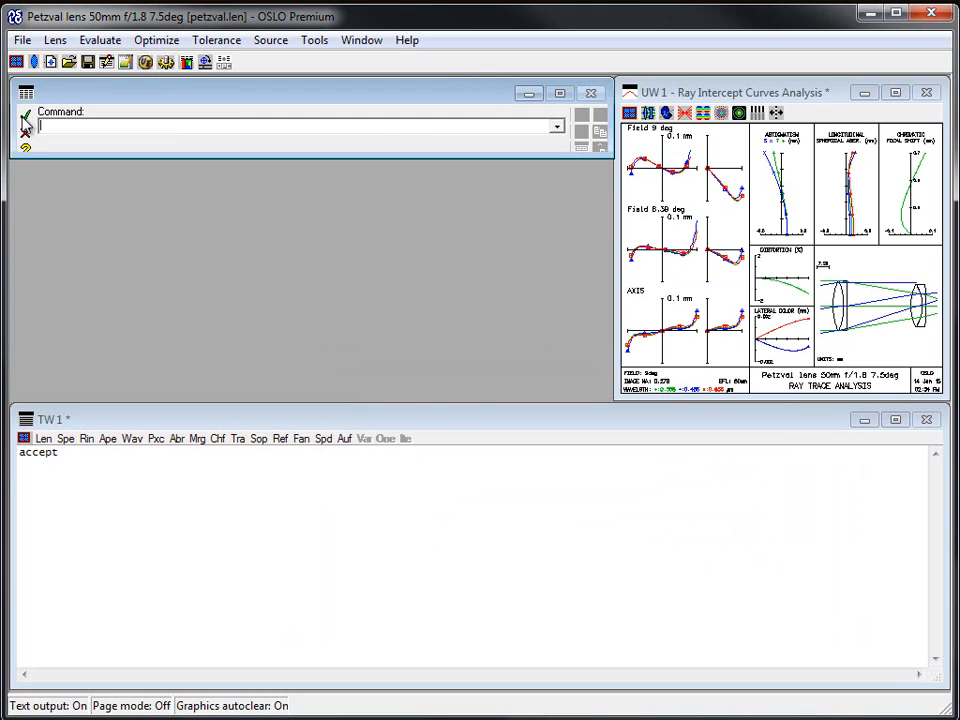
pyautogui.click(88, 63)
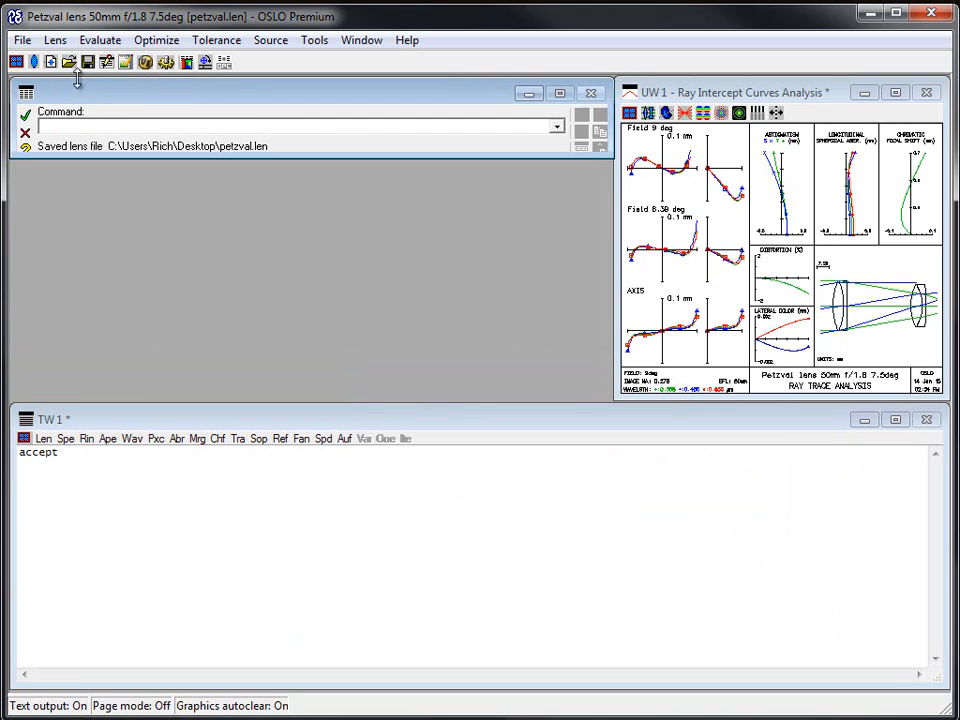
# Reload petzval.len from the Desktop and open its surface data briefly to check the radius of surface 2.
pyautogui.click(22, 40)
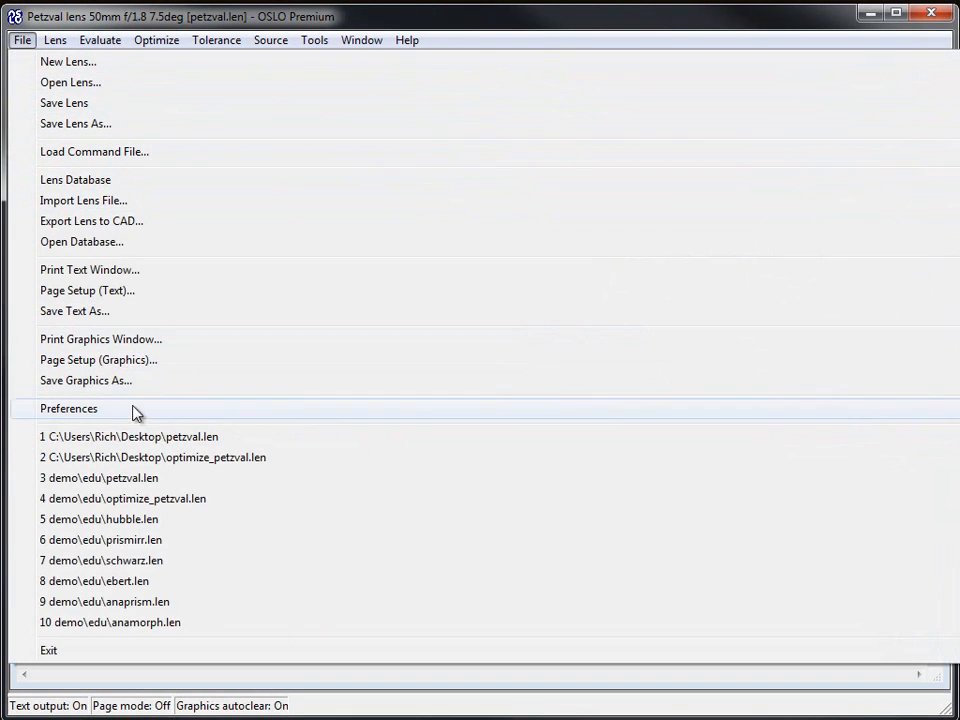
pyautogui.click(140, 440)
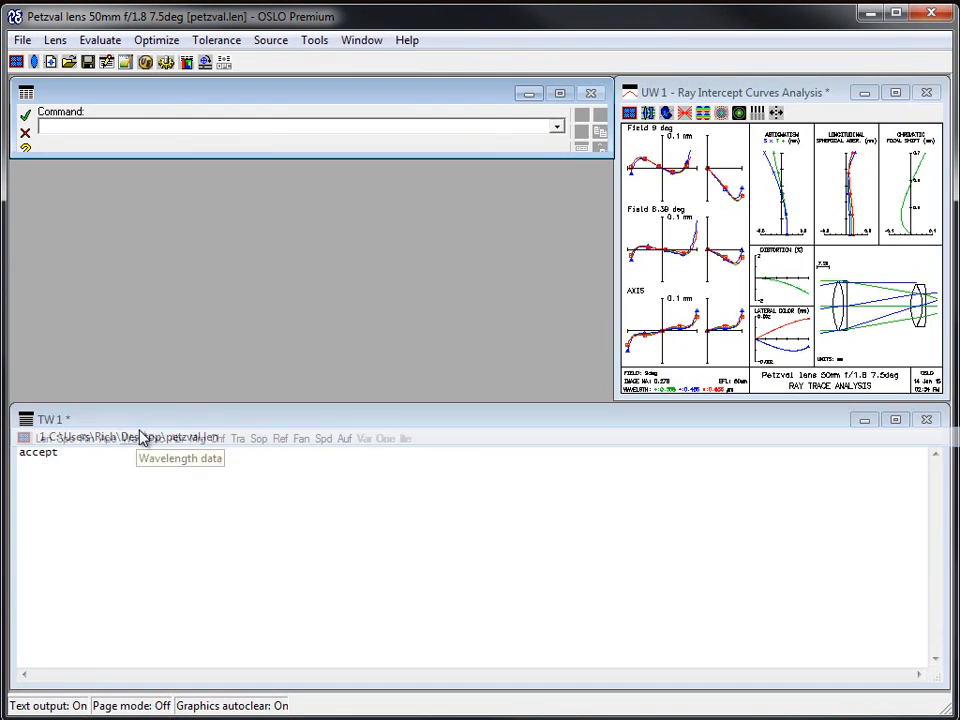
pyautogui.click(33, 64)
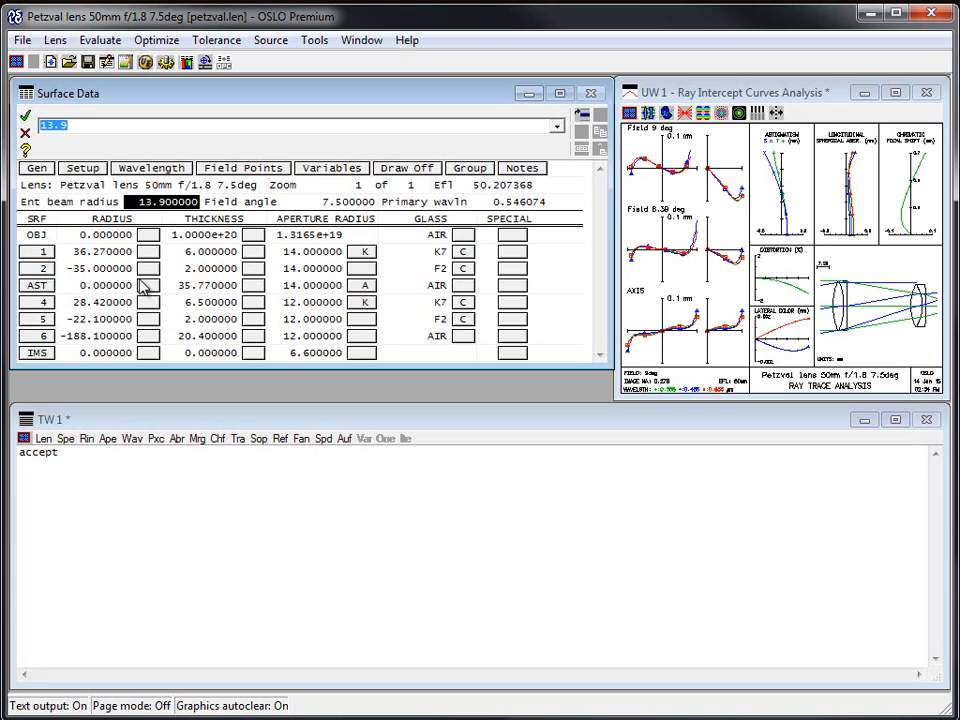
pyautogui.click(29, 122)
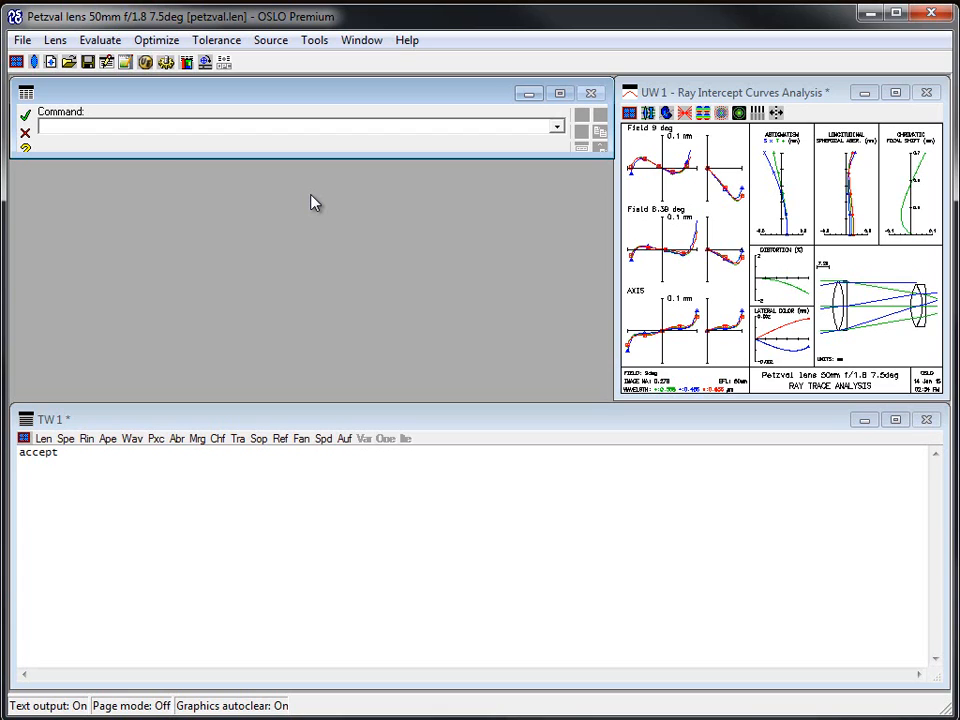
# Reopen the surface data, set the radius of surface 2 to -33 and turn on the automatic lens drawing.
pyautogui.click(33, 62)
pyautogui.click(141, 203)
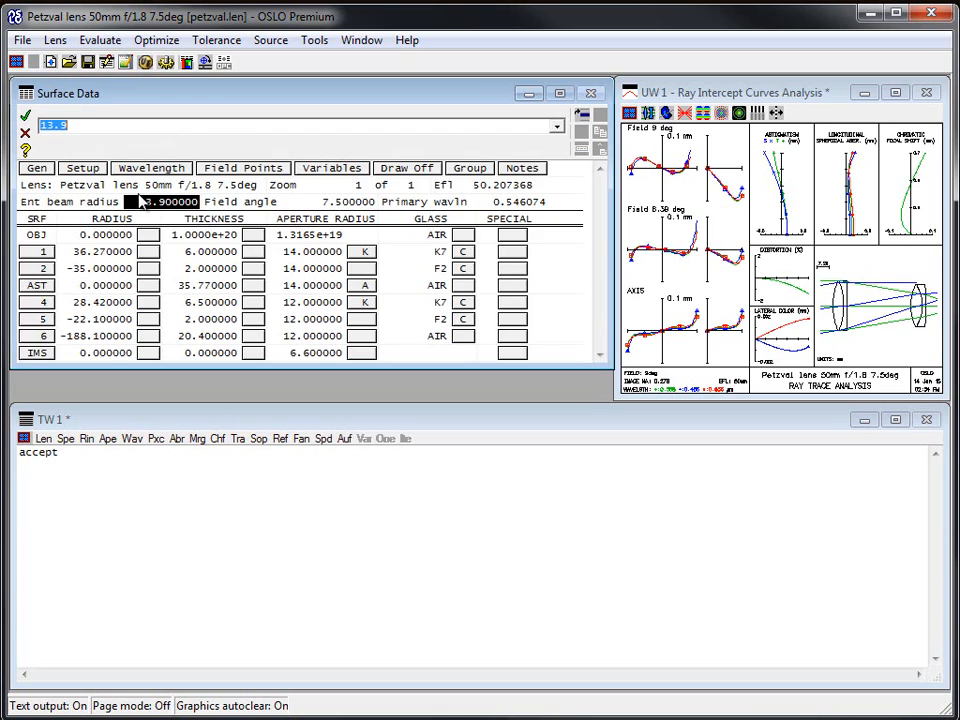
pyautogui.click(96, 270)
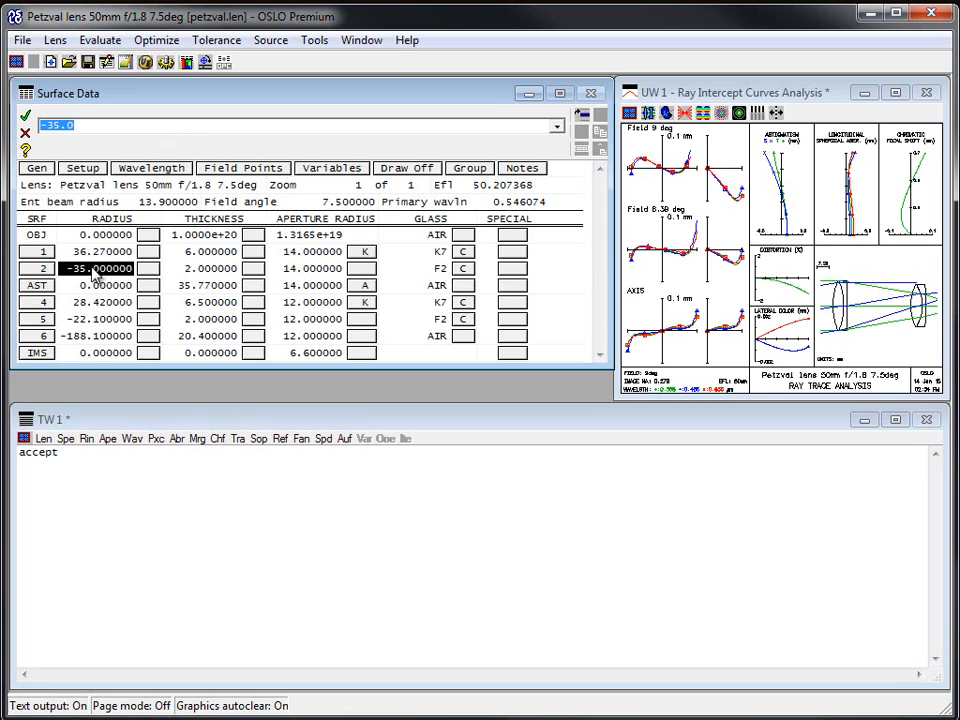
pyautogui.write('-33')
pyautogui.press('Return')
pyautogui.click(407, 170)
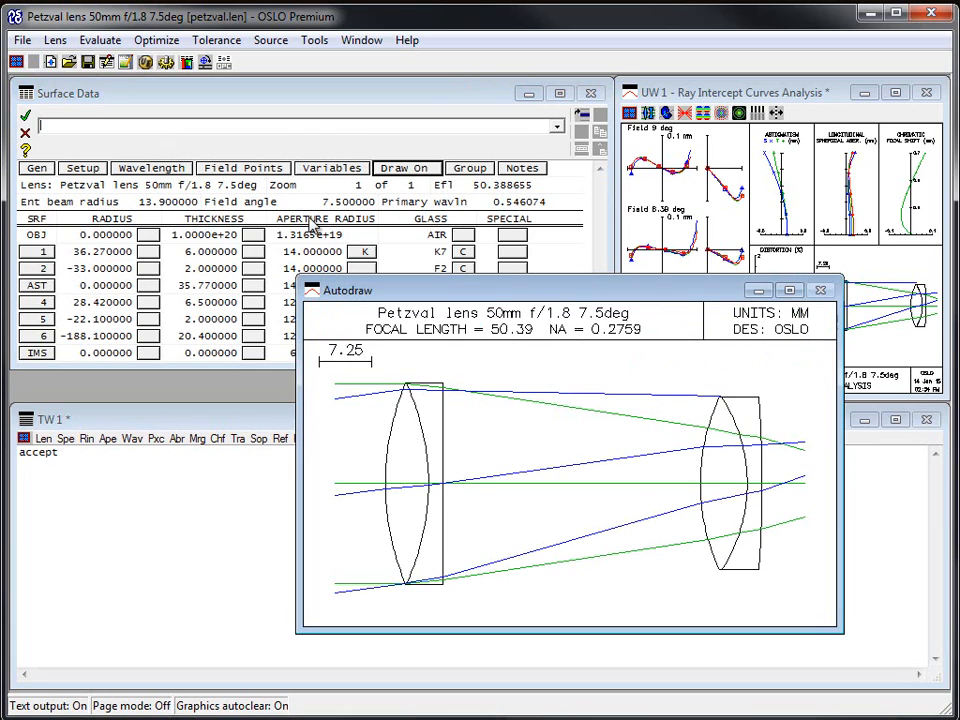
# Save the lens with the spreadsheet still open, cancel out with all changes undone, and briefly recheck the surface data.
pyautogui.click(88, 63)
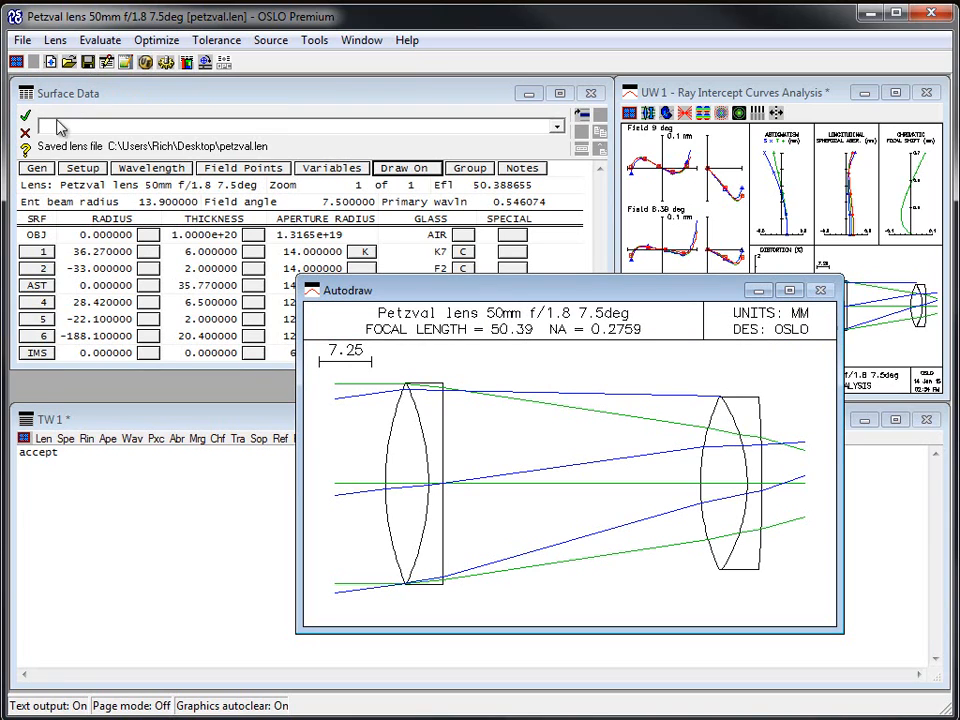
pyautogui.click(25, 132)
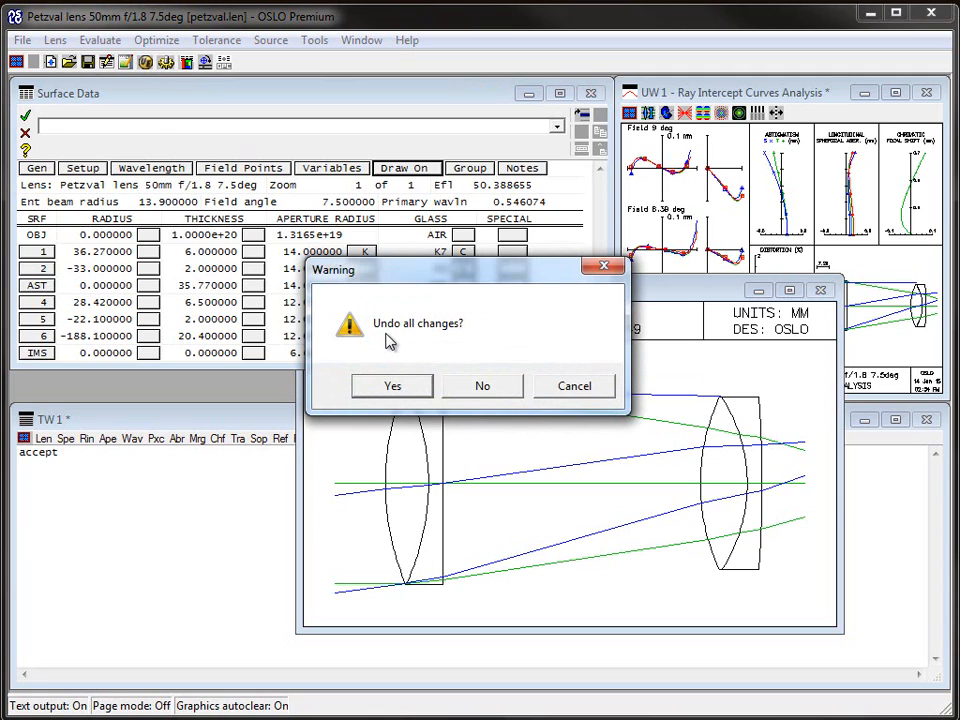
pyautogui.click(394, 388)
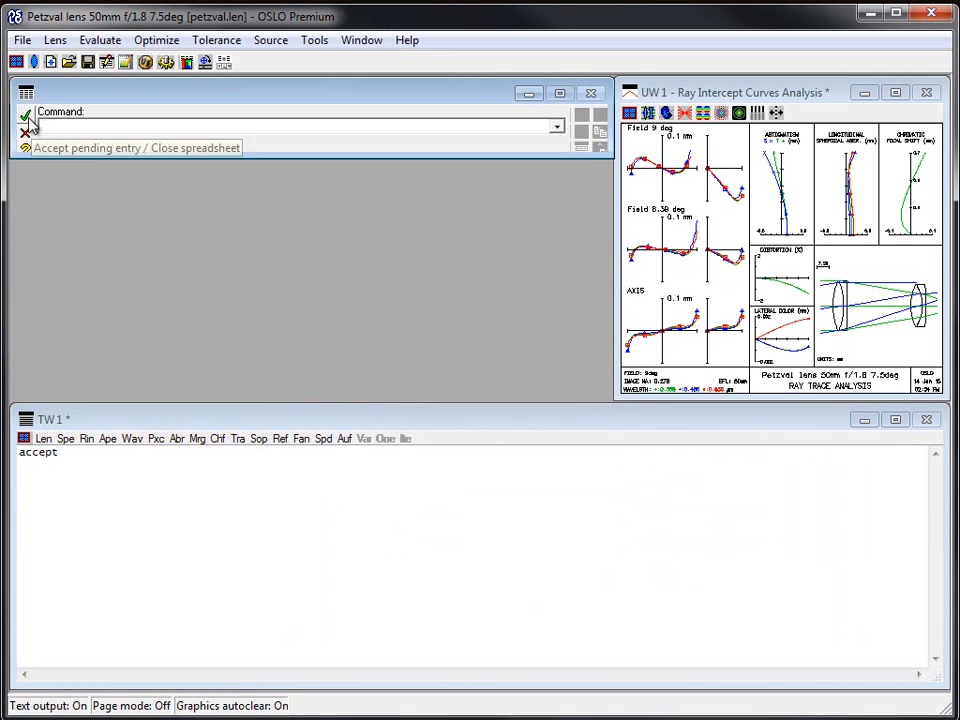
pyautogui.click(33, 62)
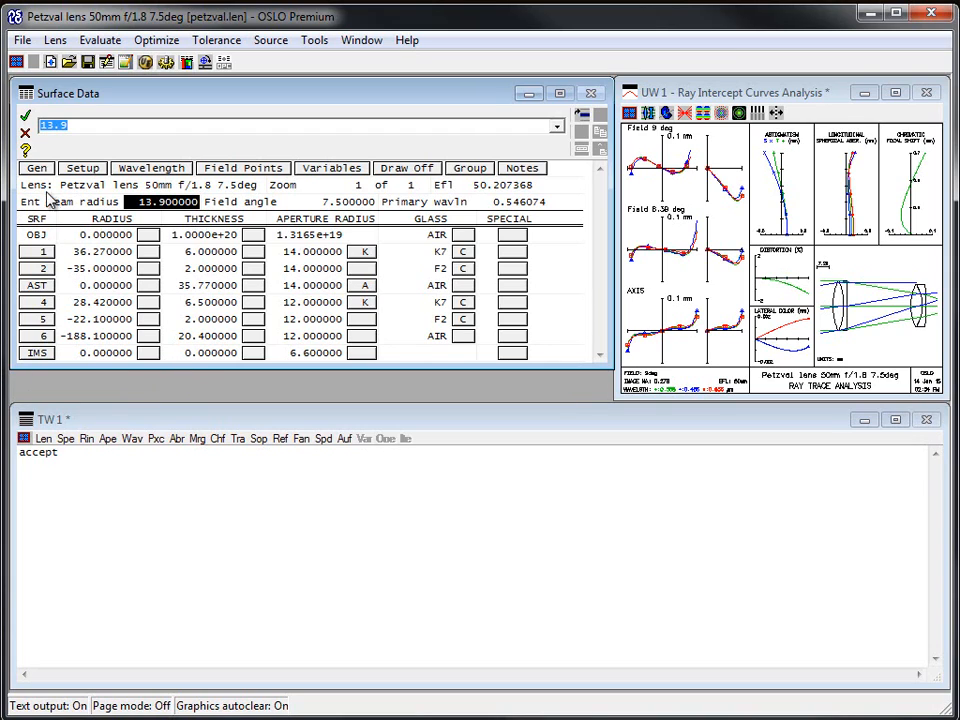
pyautogui.click(25, 118)
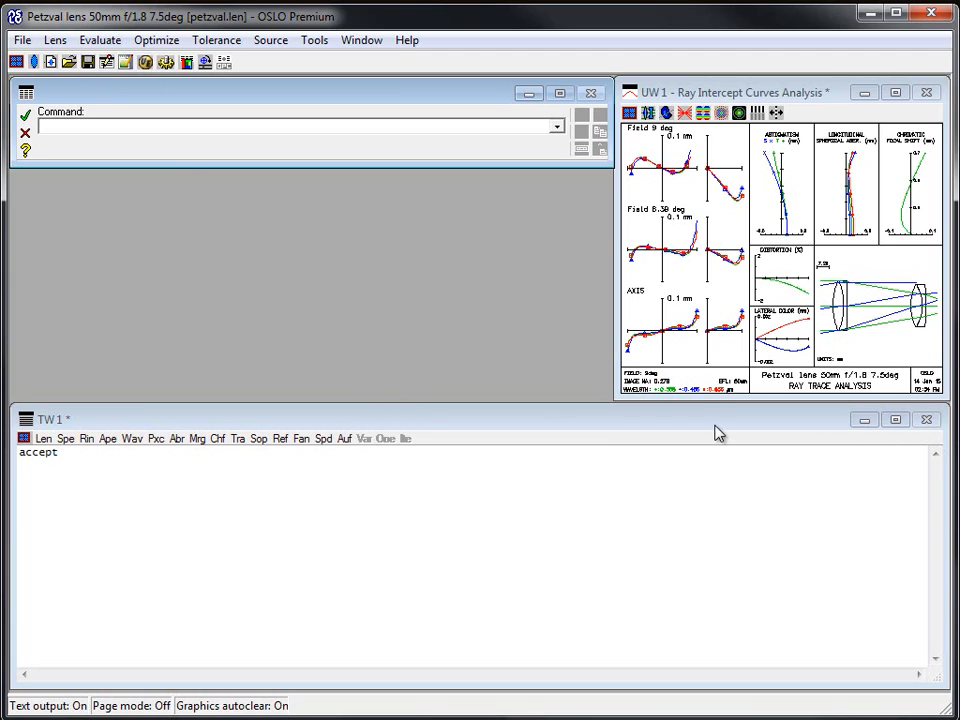
# Open the wavelength data from the surface data spreadsheet and set wavelength 1 to 0.5876 d (He).
pyautogui.click(33, 61)
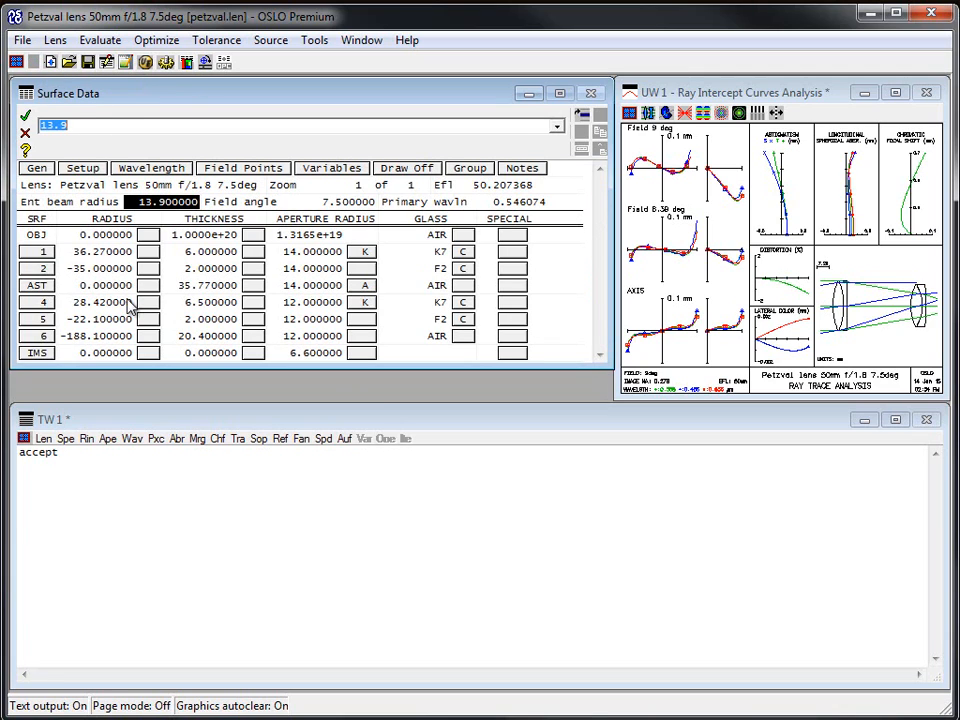
pyautogui.click(112, 269)
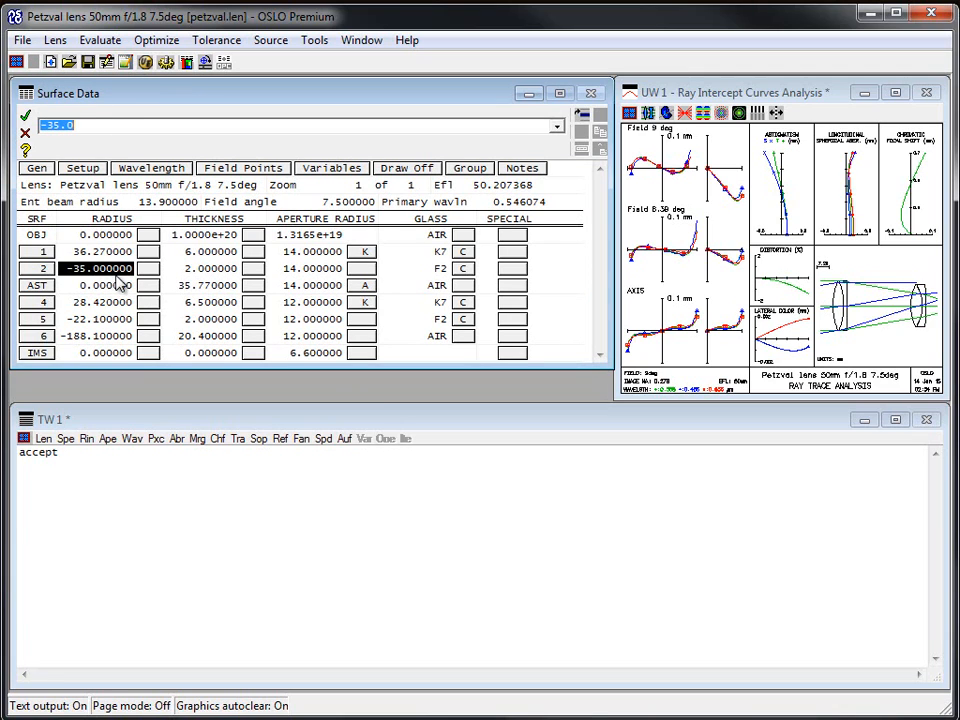
pyautogui.click(140, 168)
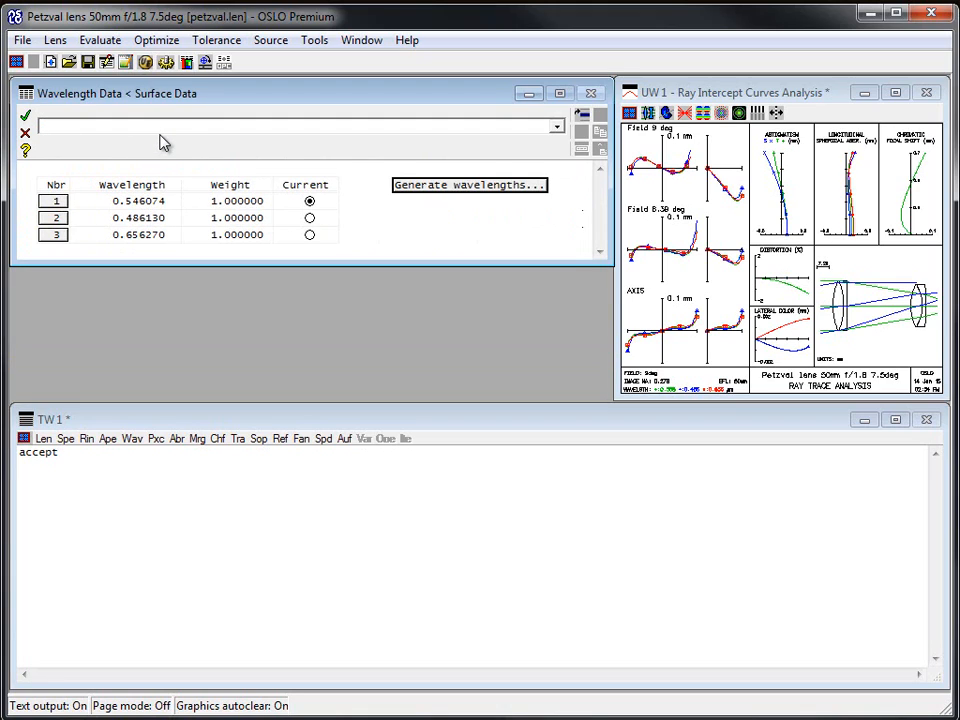
pyautogui.click(141, 201)
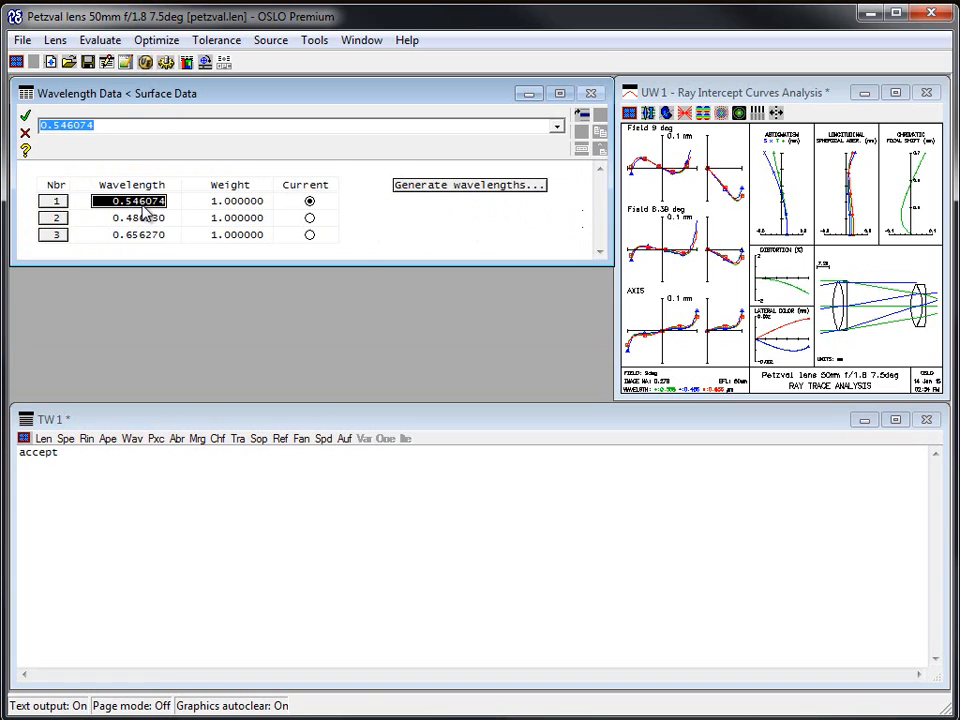
pyautogui.click(143, 204)
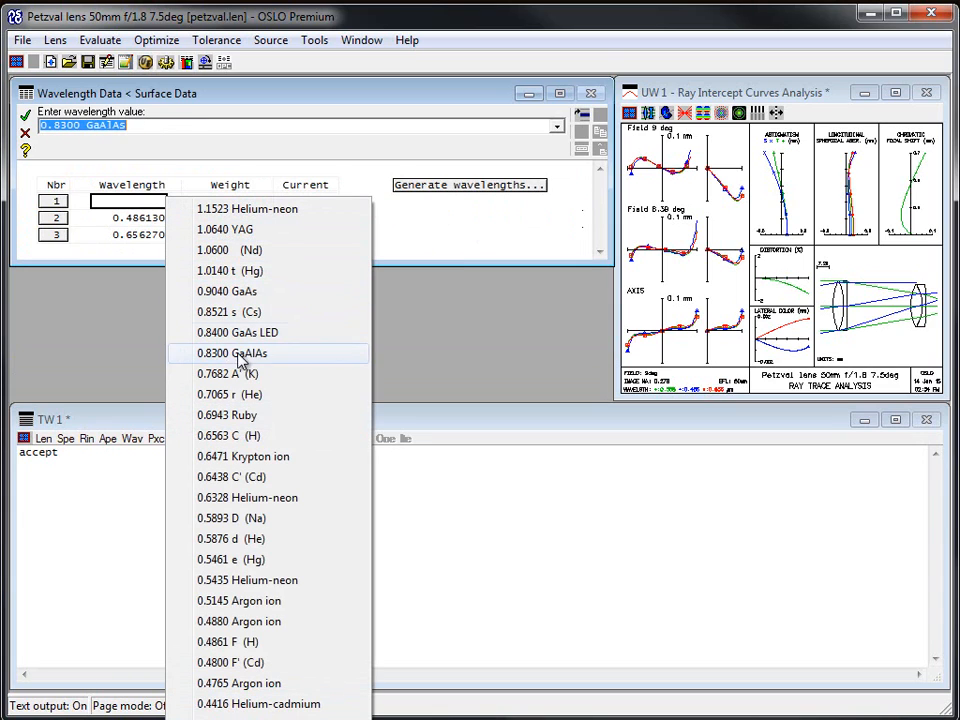
pyautogui.click(84, 289)
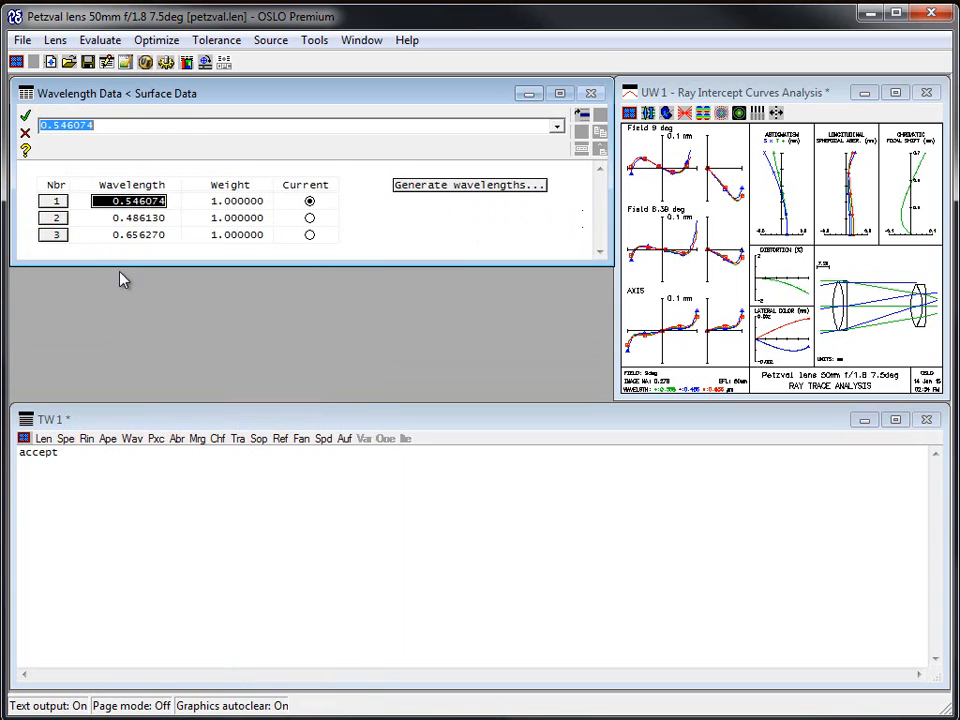
pyautogui.click(140, 205)
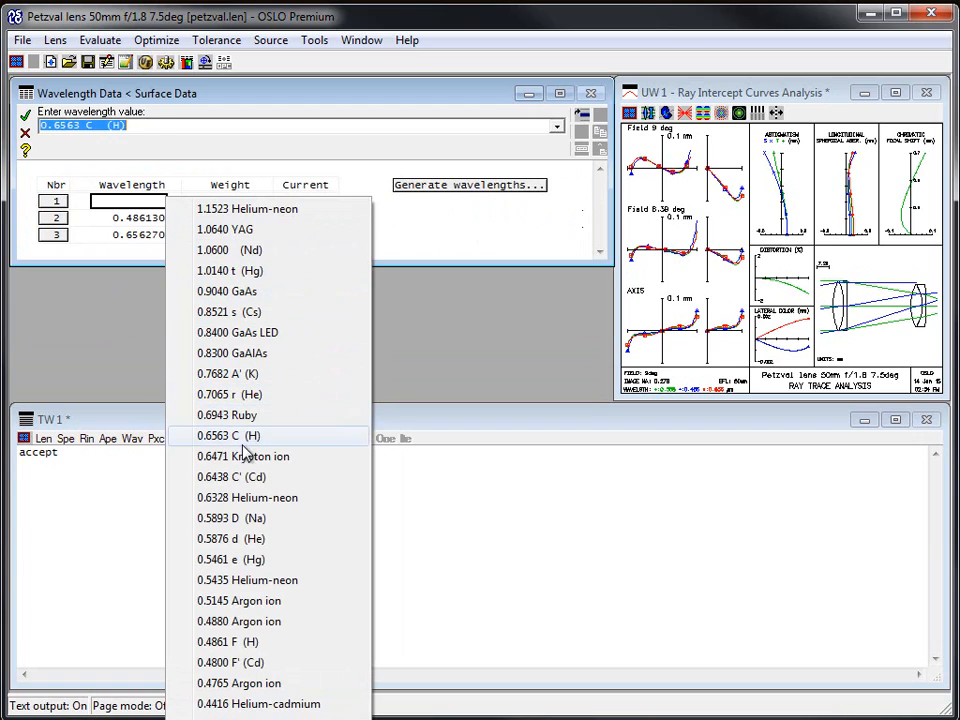
pyautogui.click(242, 538)
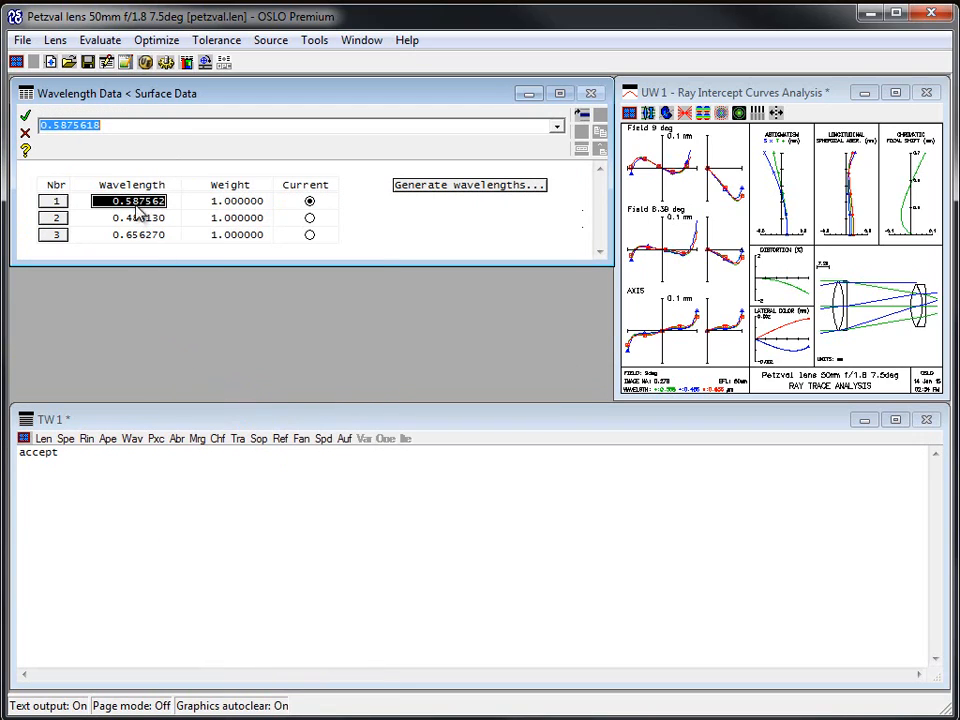
# Accept the wavelength data and cancel out of the surface data spreadsheet with all changes undone.
pyautogui.click(25, 115)
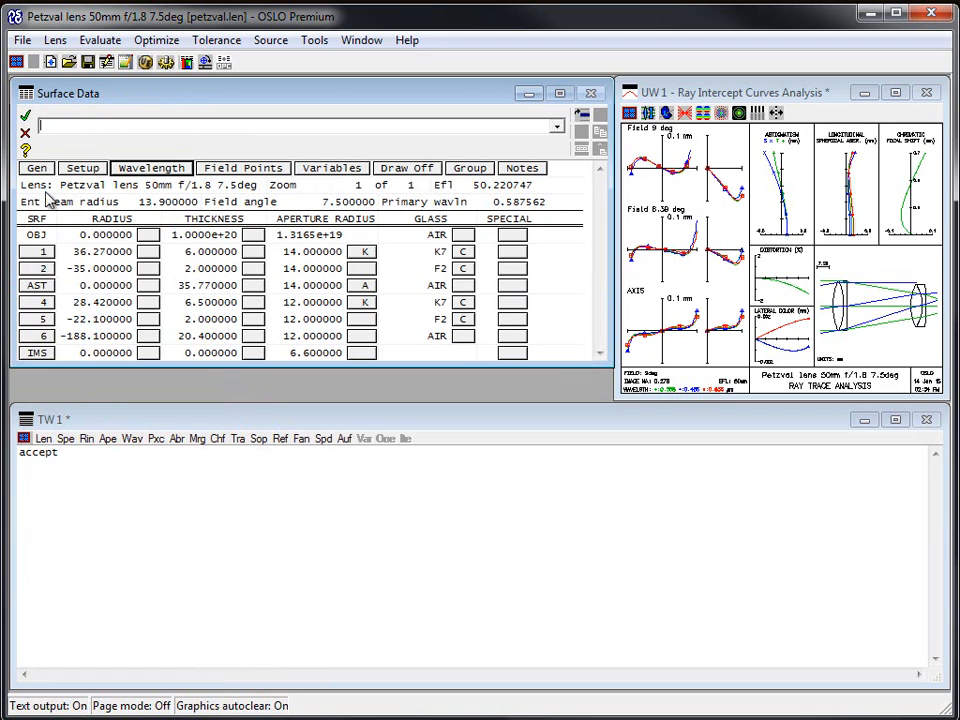
pyautogui.click(25, 132)
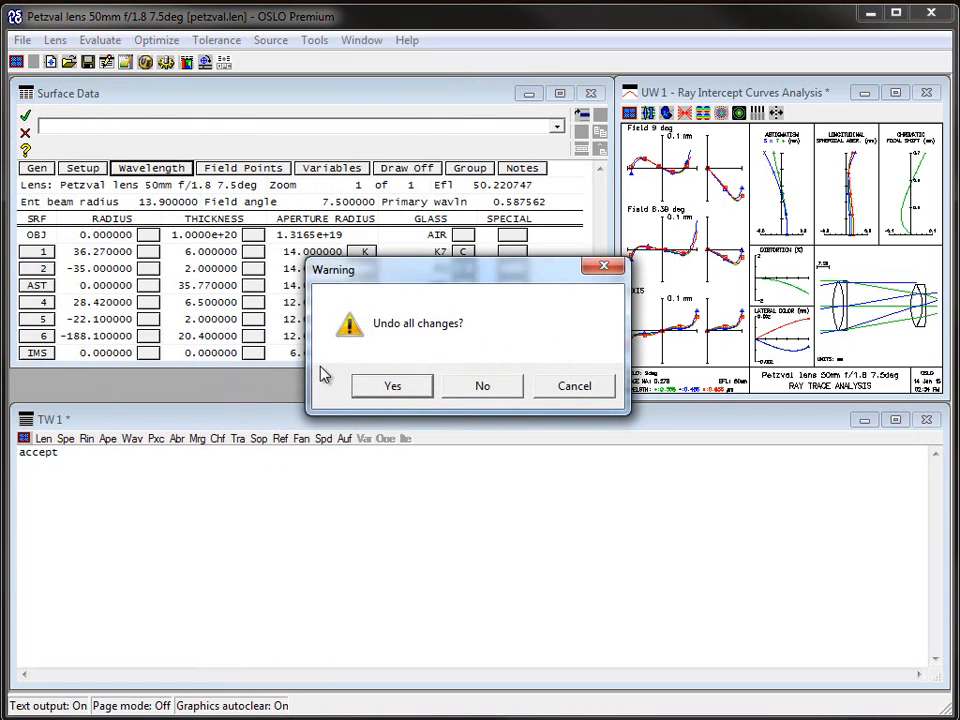
pyautogui.click(382, 385)
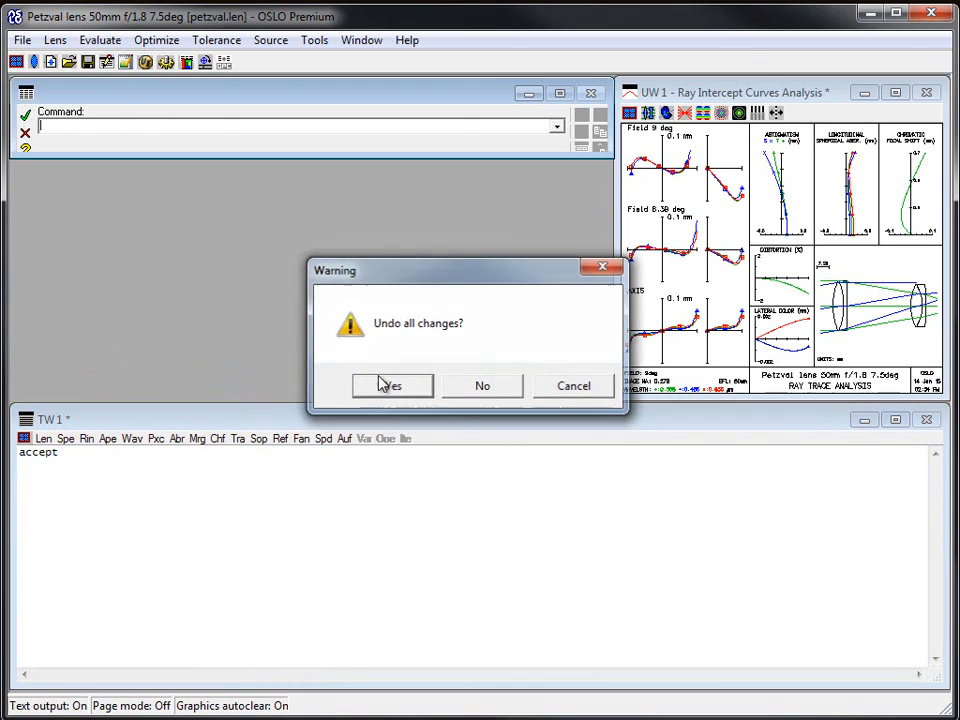
# Reopen the wavelength data through the surface data spreadsheet and choose 0.5876 d (He) for wavelength 1 again.
pyautogui.click(33, 61)
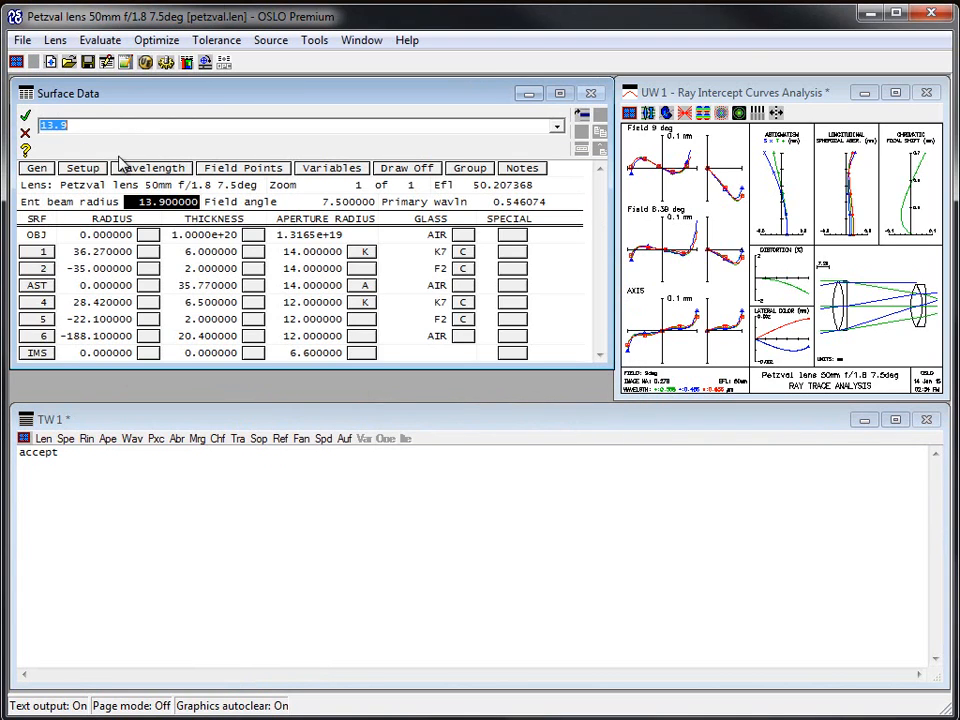
pyautogui.click(124, 167)
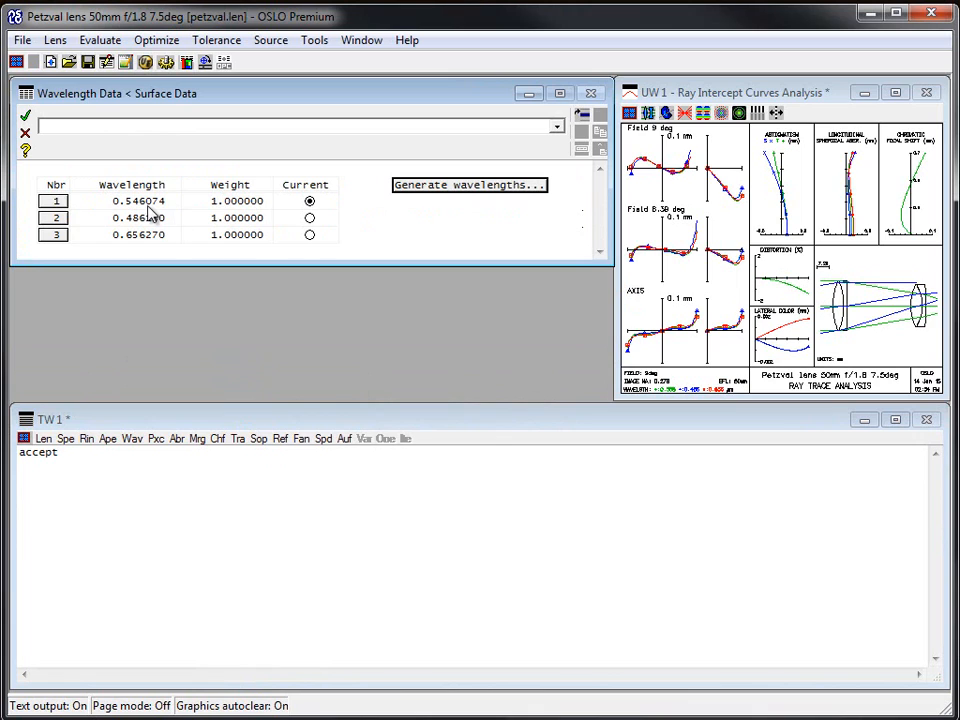
pyautogui.click(140, 201)
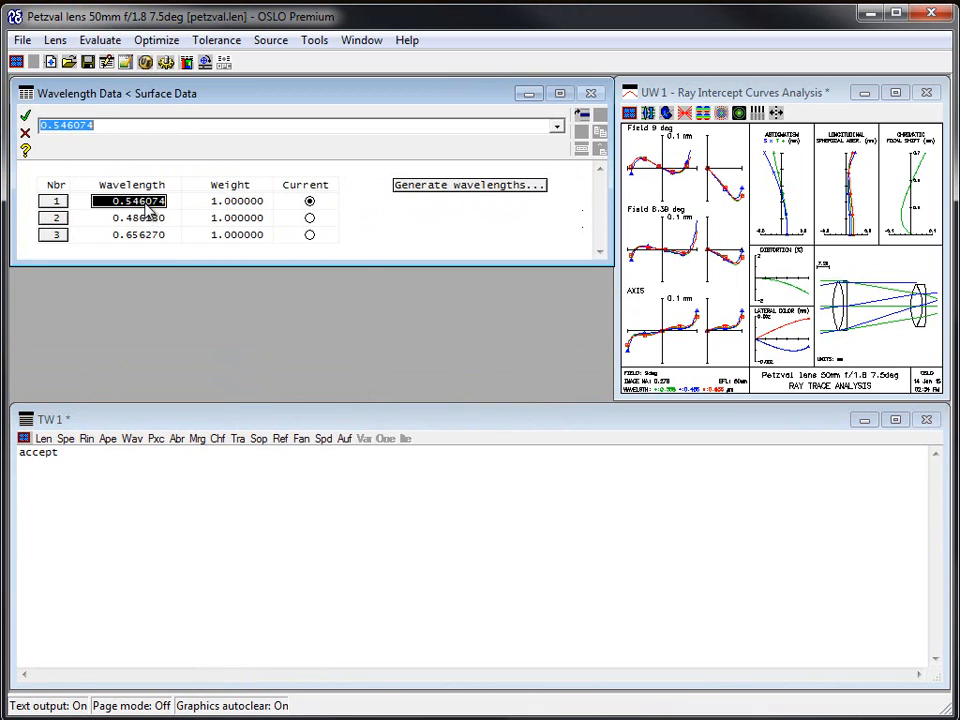
pyautogui.click(145, 205)
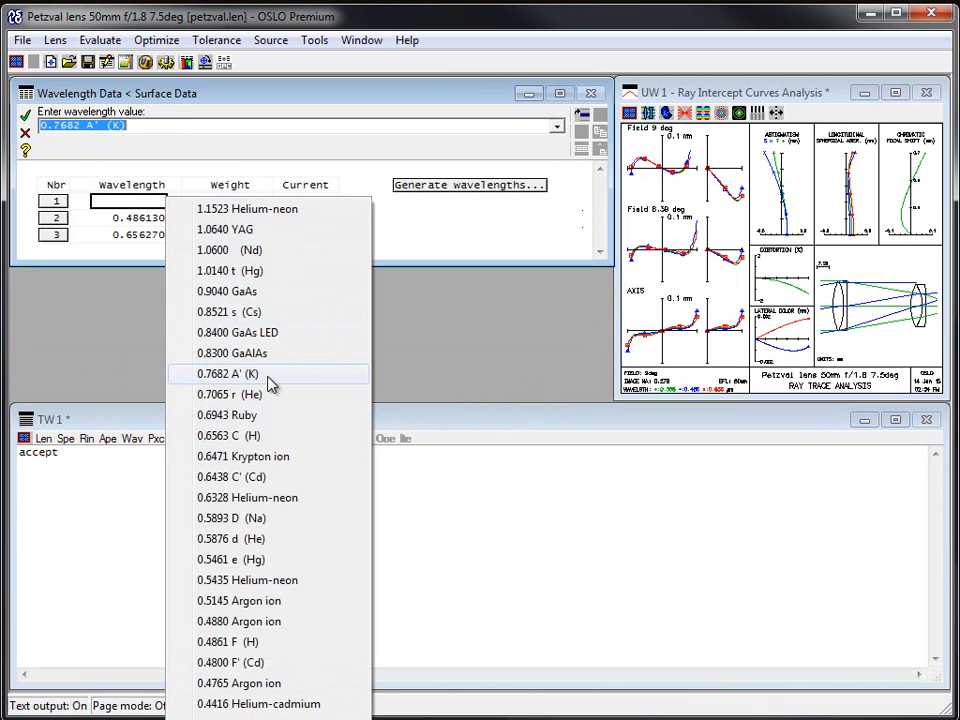
pyautogui.click(240, 539)
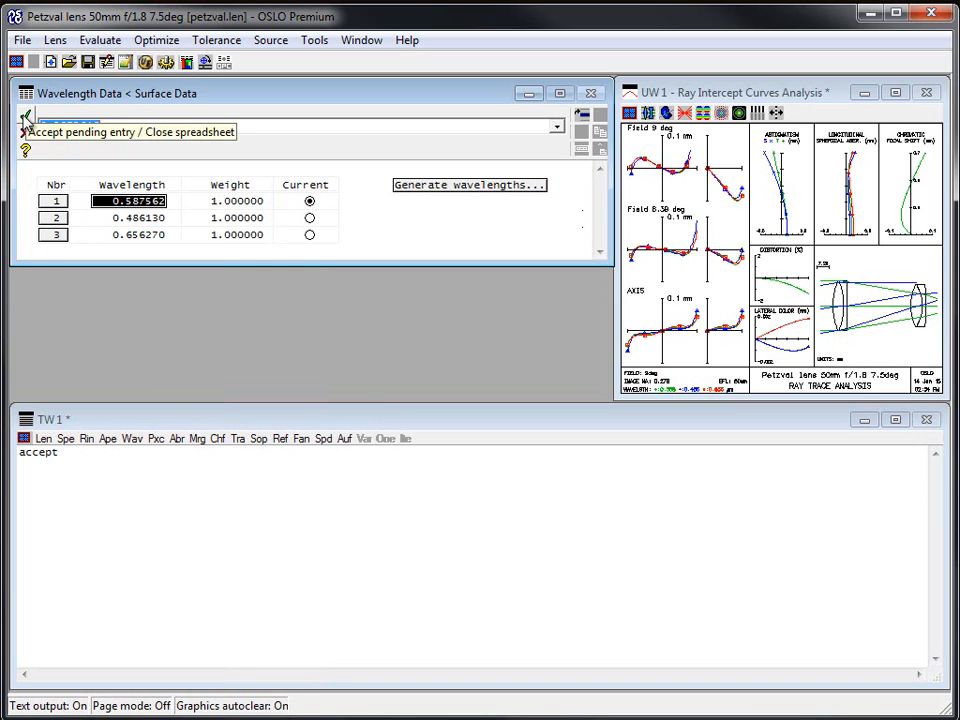
# Accept the wavelength and surface data, and recheck the wavelength data through the surface data spreadsheet.
pyautogui.click(27, 119)
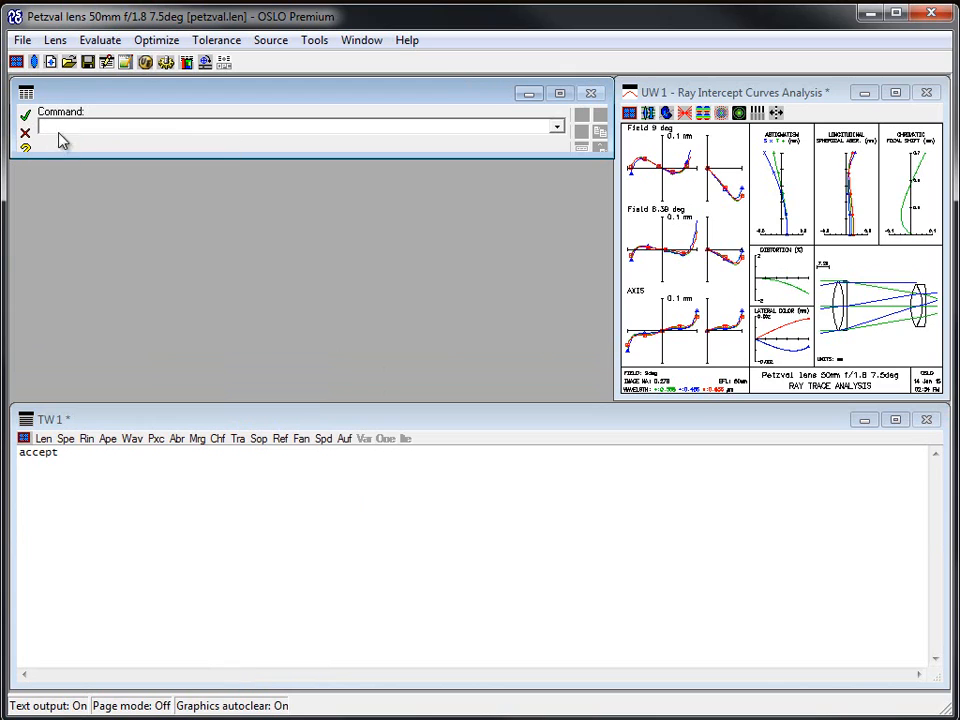
pyautogui.click(33, 61)
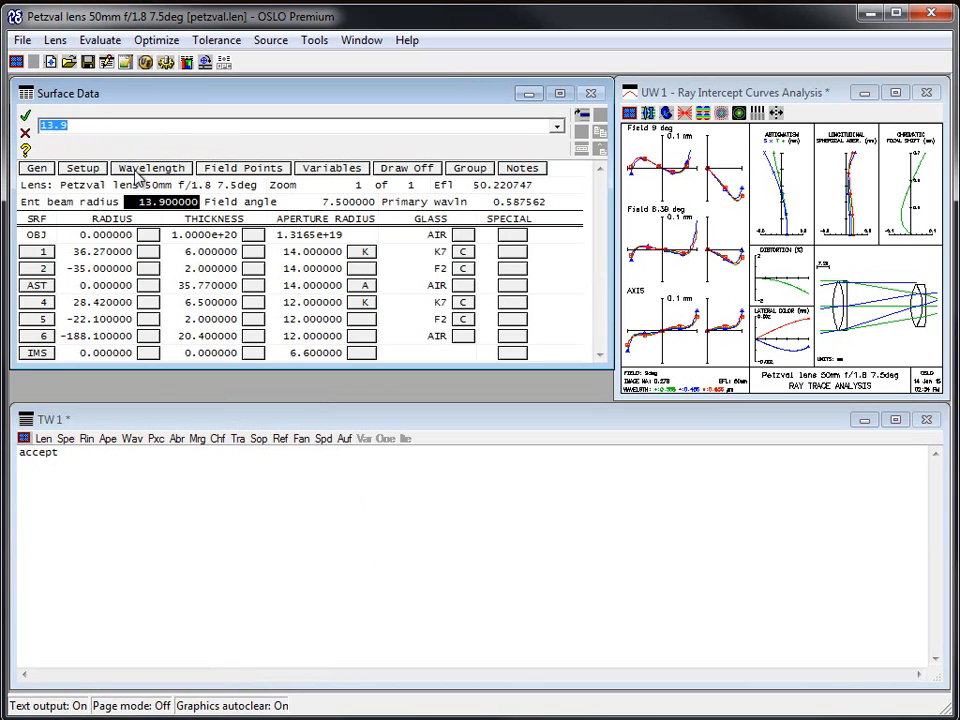
pyautogui.click(120, 167)
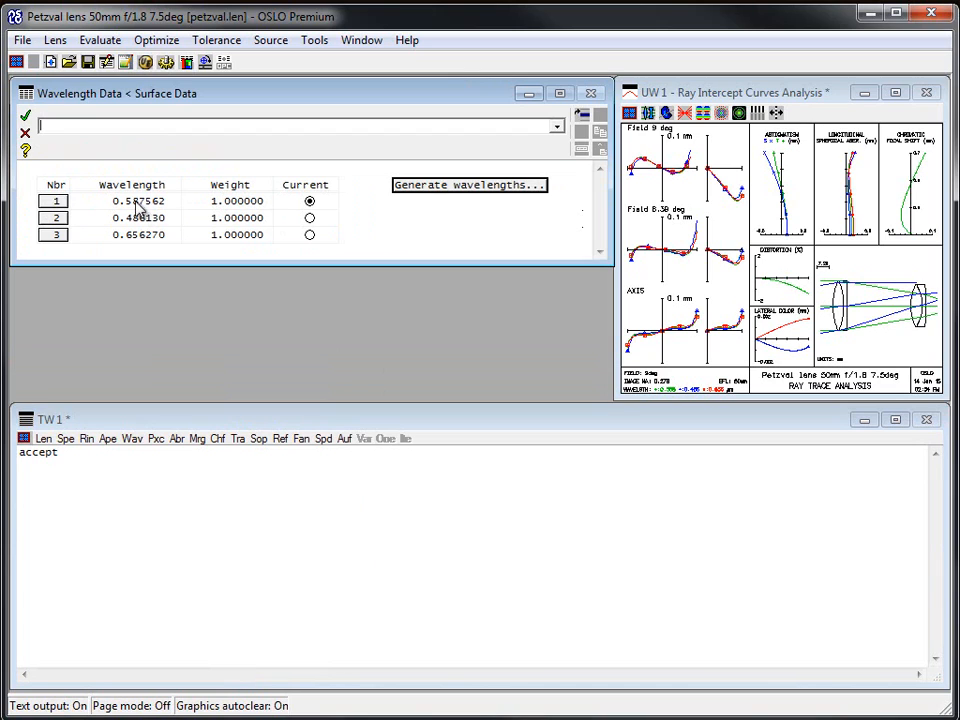
pyautogui.click(25, 133)
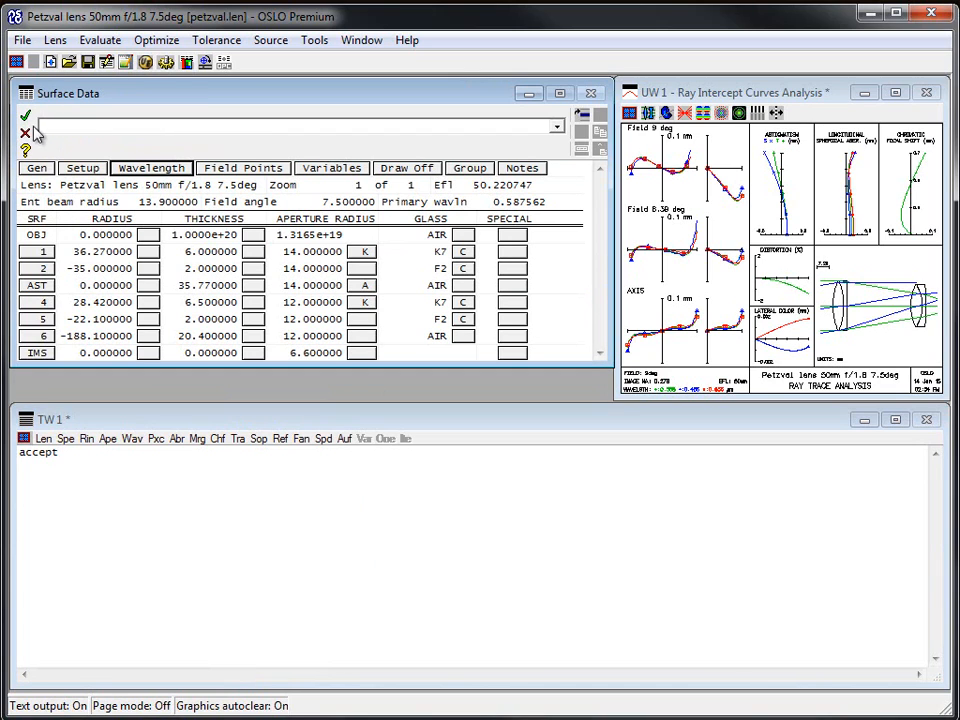
pyautogui.click(29, 121)
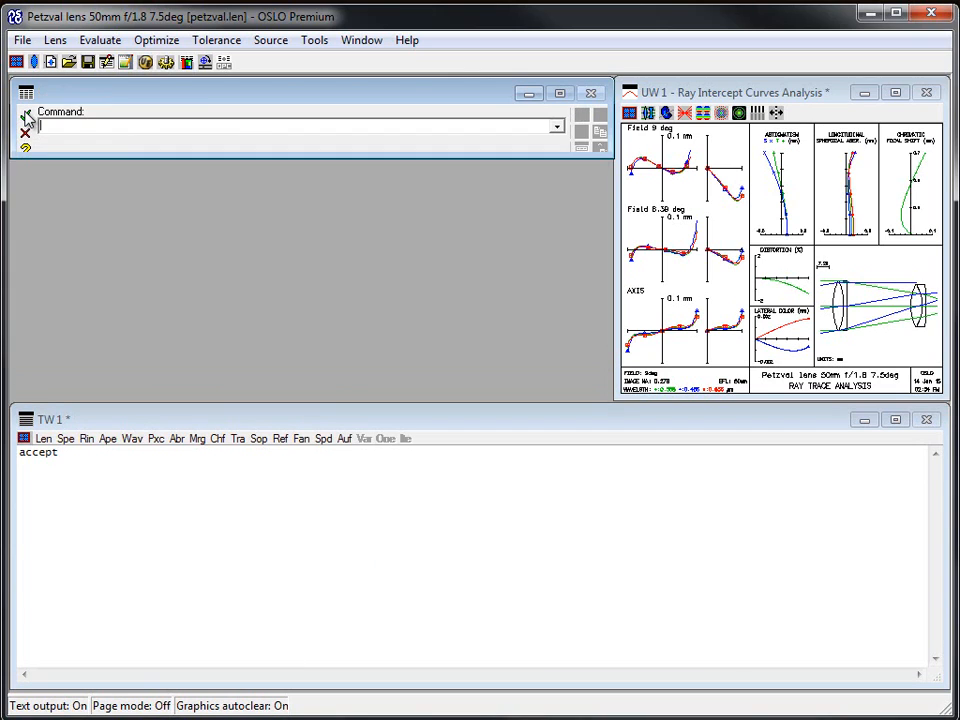
# Save the lens with the spreadsheet closed, and slightly enlarge the command window to fit its message line.
pyautogui.click(88, 62)
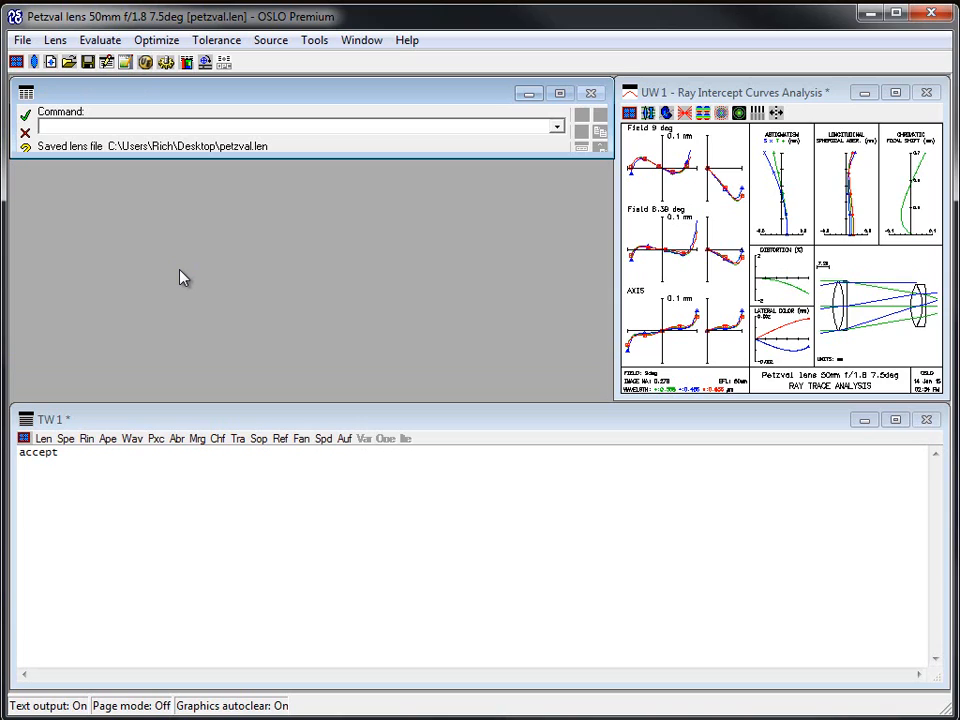
pyautogui.moveTo(127, 157); pyautogui.dragTo(124, 164)
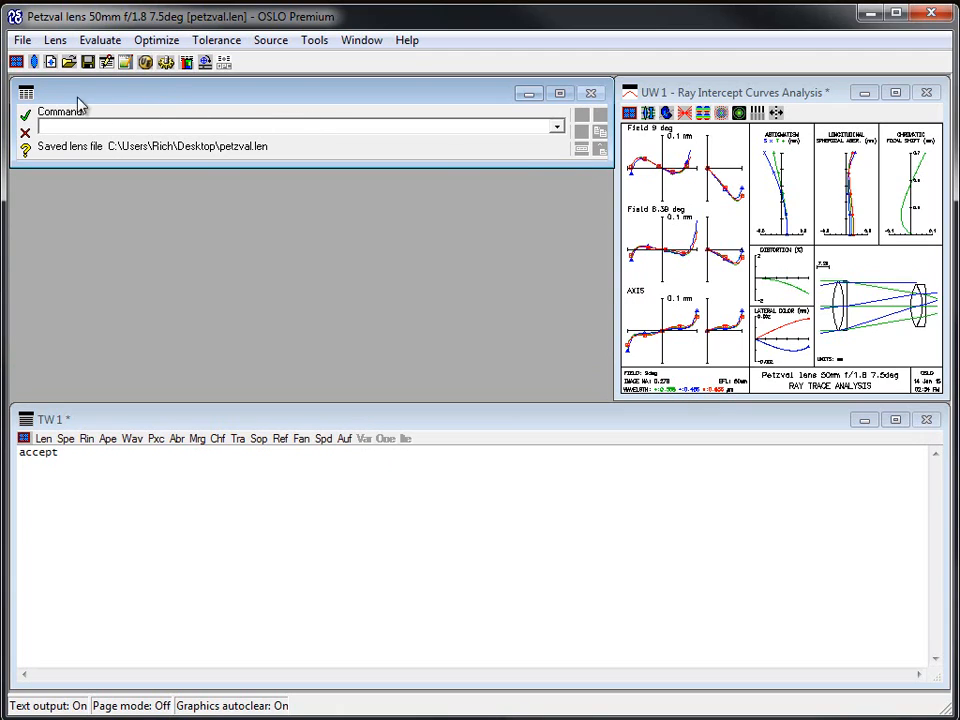
# Set the radius of surface 2 to -36 in the surface data and cancel the spreadsheet with all changes undone.
pyautogui.click(33, 62)
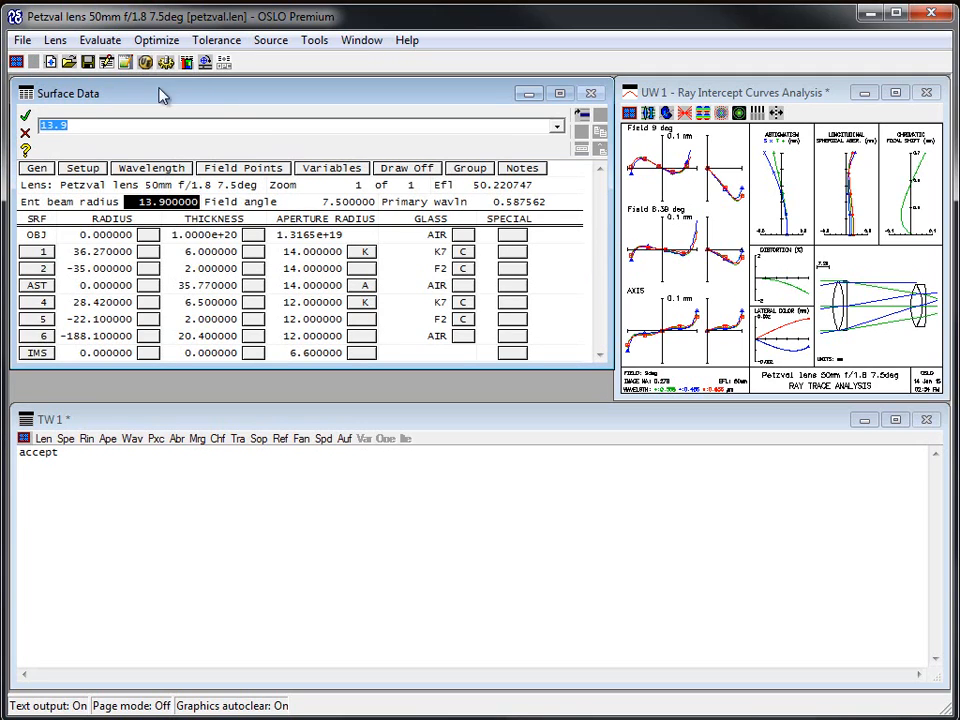
pyautogui.click(26, 118)
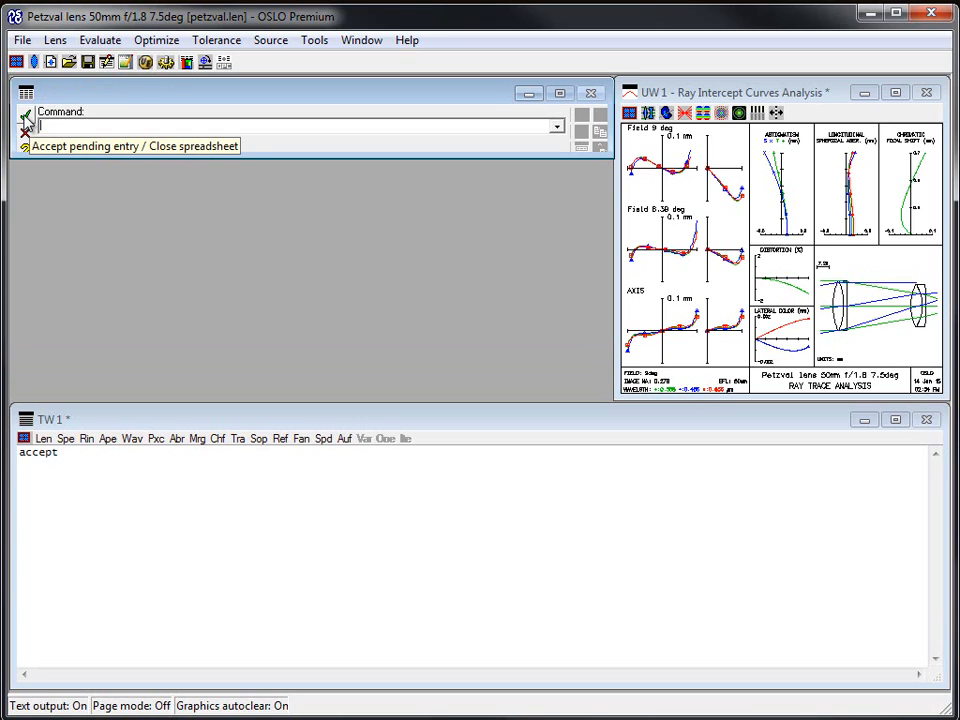
pyautogui.click(33, 63)
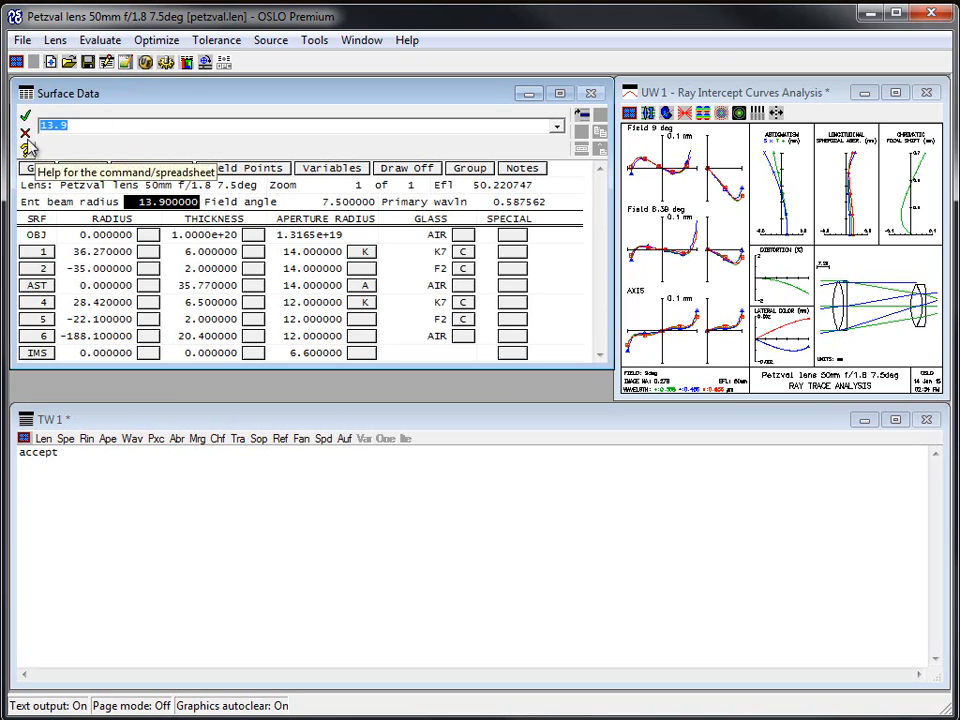
pyautogui.click(125, 270)
pyautogui.write('-36')
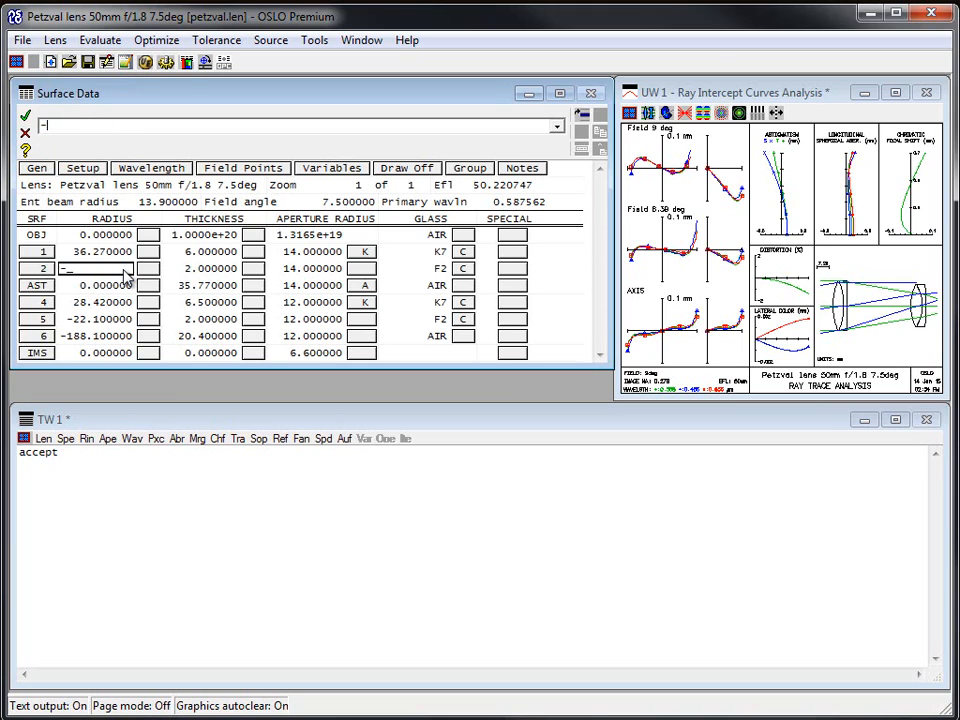
pyautogui.press('Return')
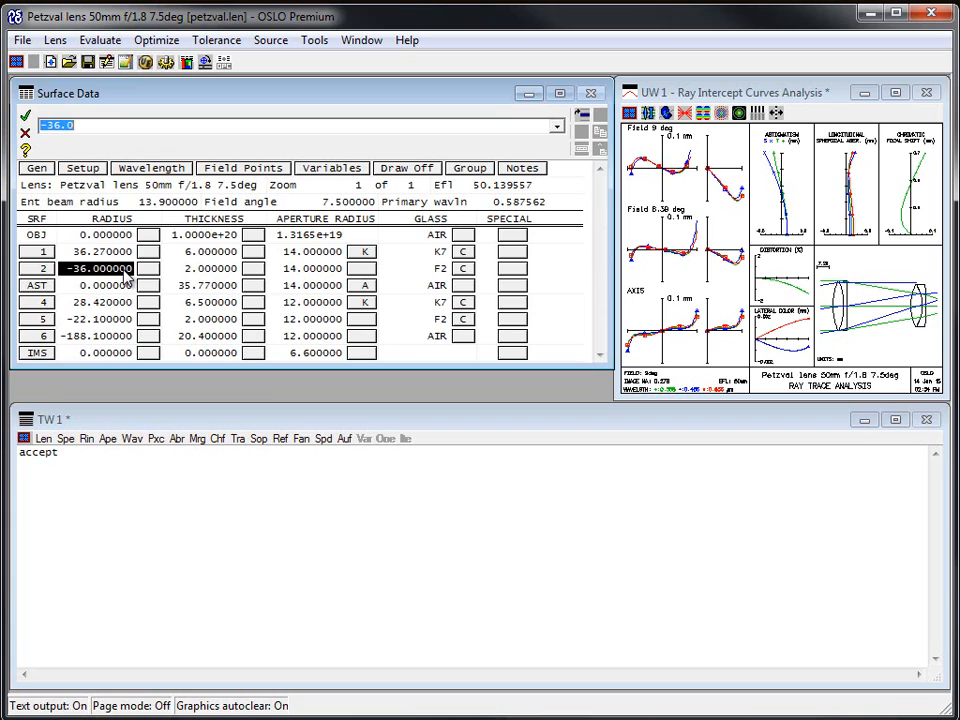
pyautogui.press('Escape')
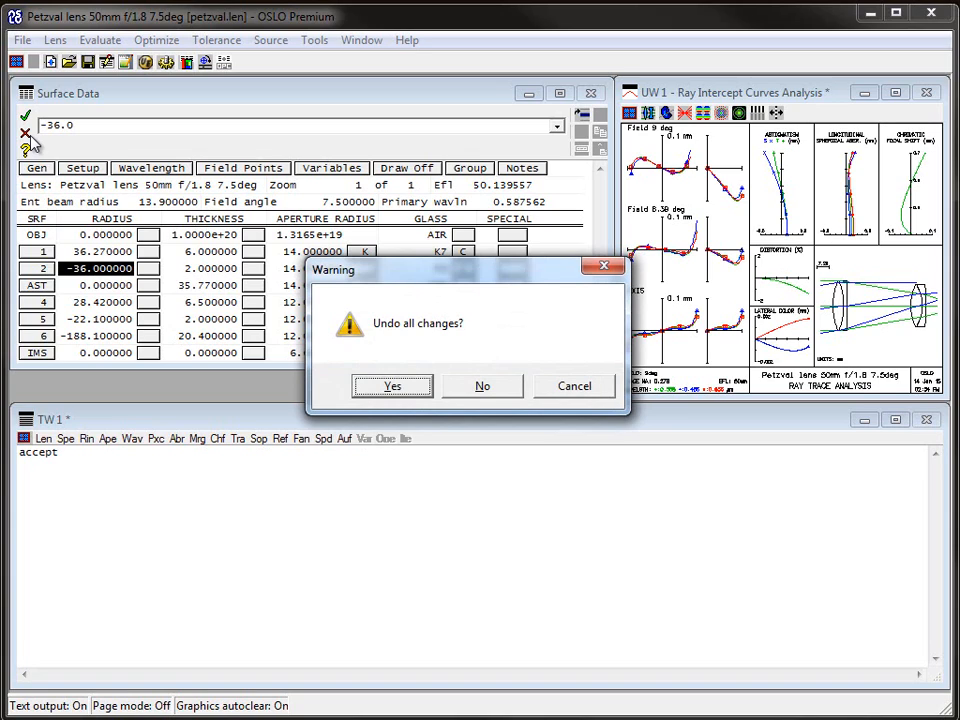
pyautogui.click(391, 387)
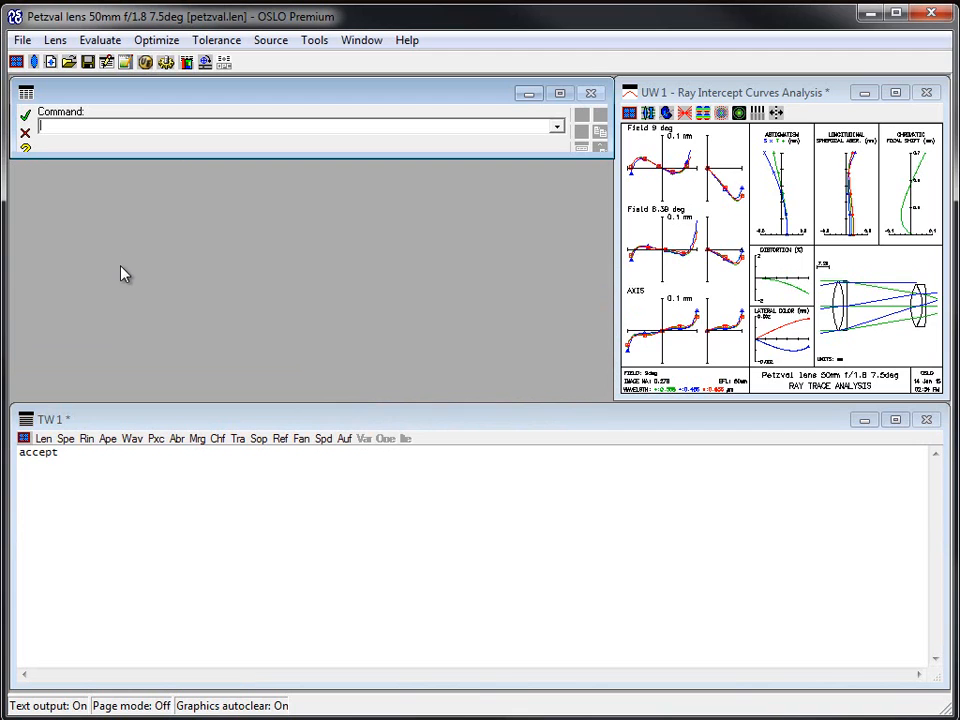
# Open the recent lens file optimize_petzval.len and clear the text window.
pyautogui.click(21, 40)
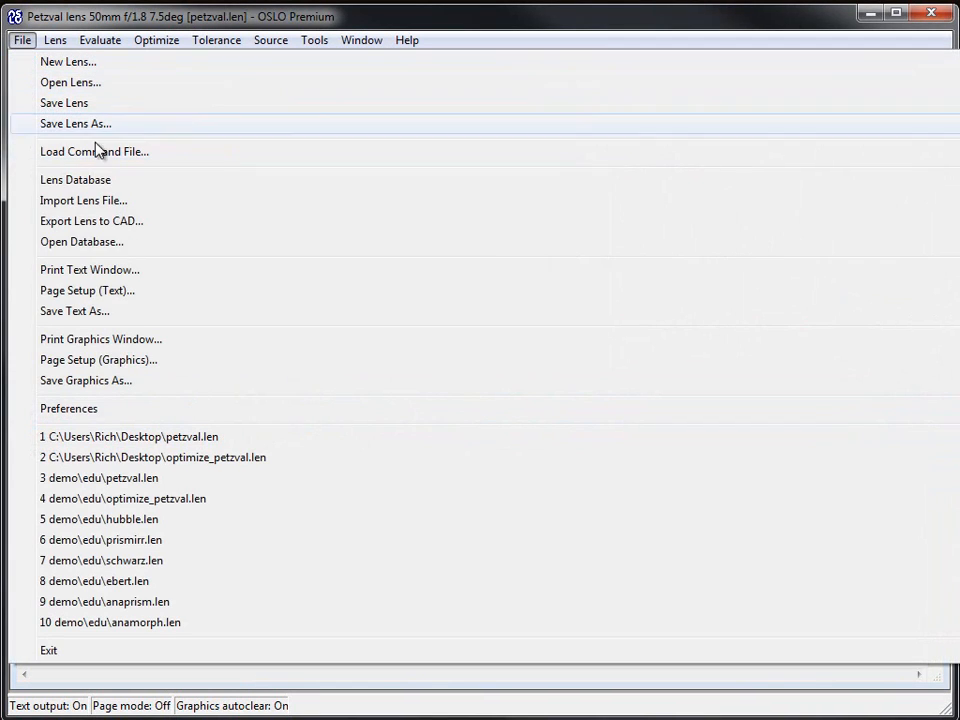
pyautogui.click(166, 458)
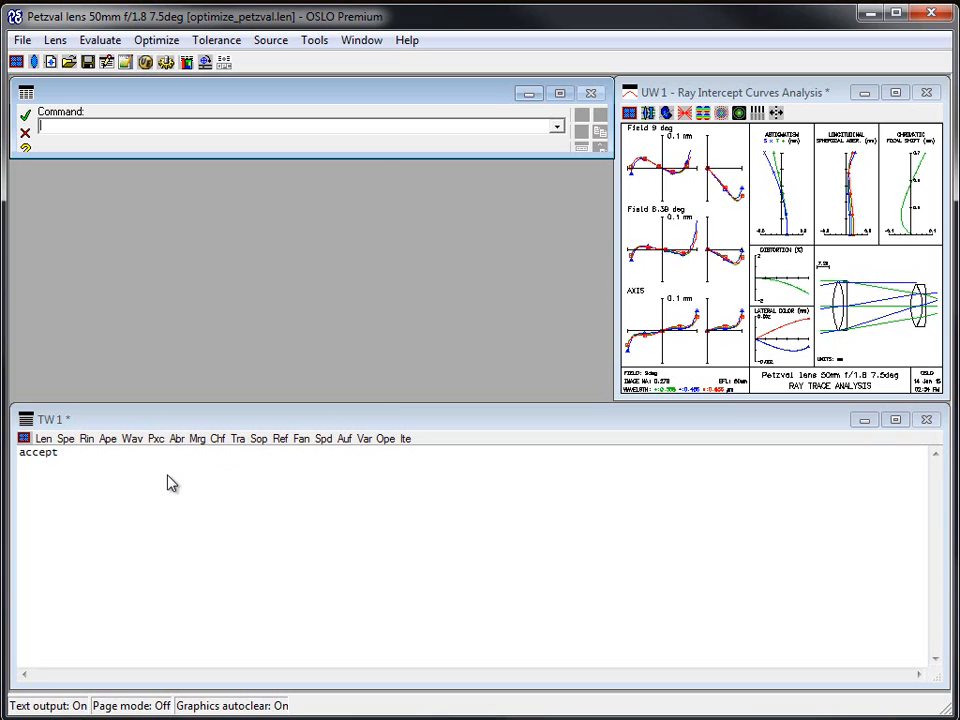
pyautogui.rightClick(170, 497)
pyautogui.click(234, 482)
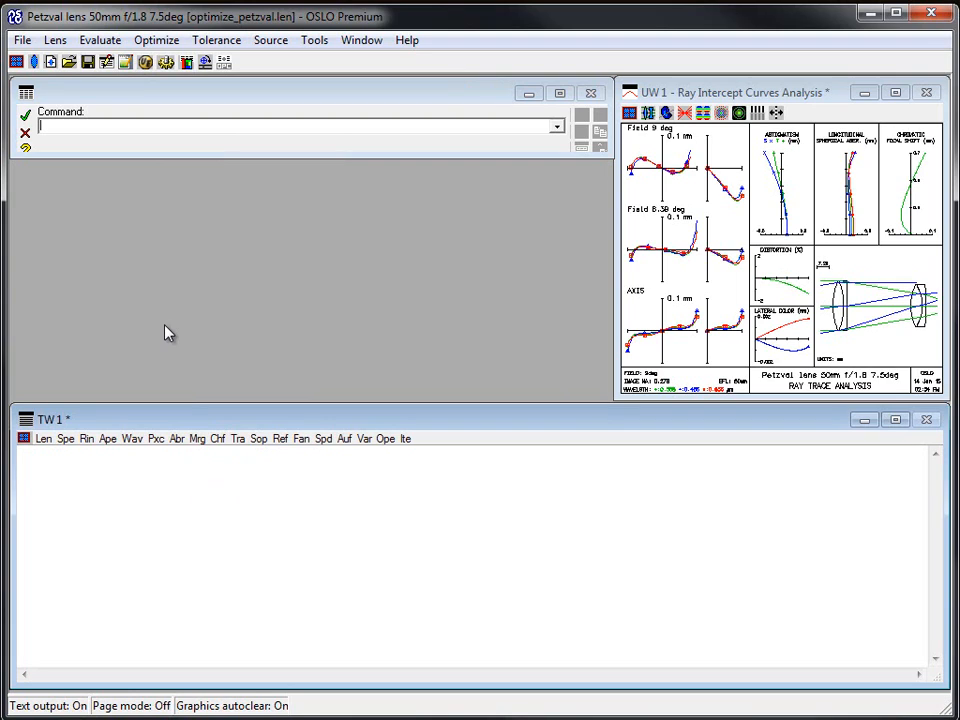
# Run a full damped-least-squares optimization of 10 iterations with the surface data spreadsheet open.
pyautogui.click(33, 62)
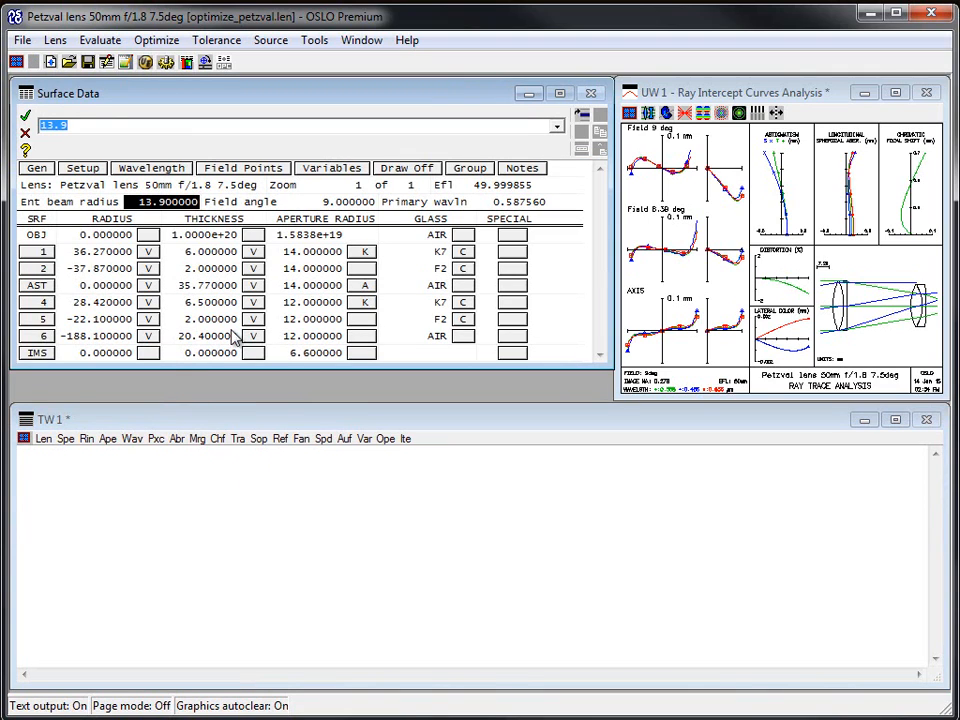
pyautogui.click(156, 40)
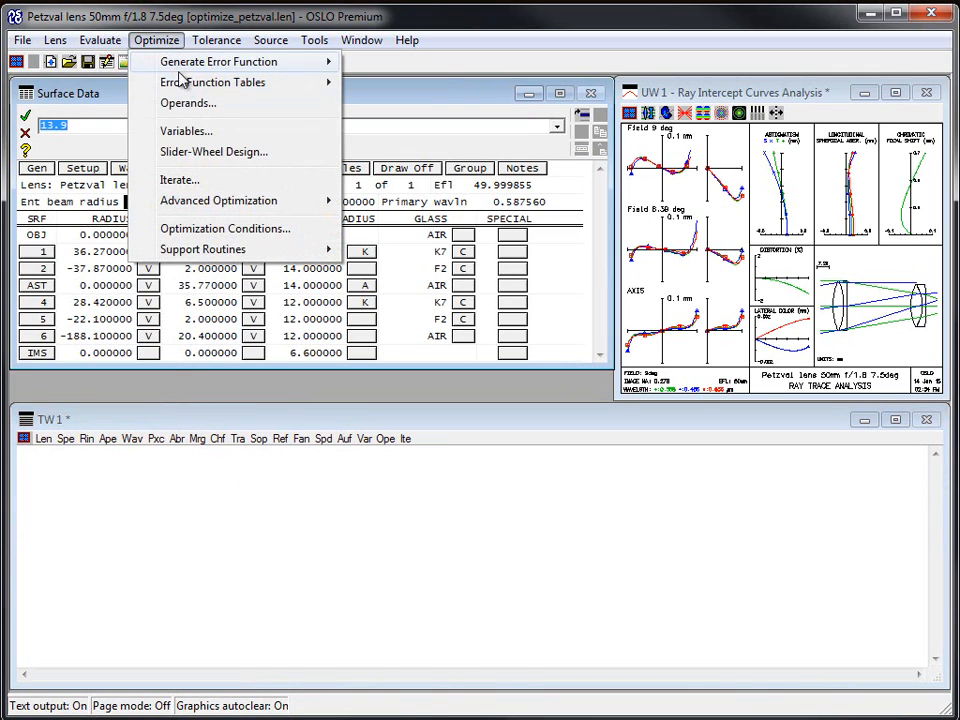
pyautogui.click(212, 180)
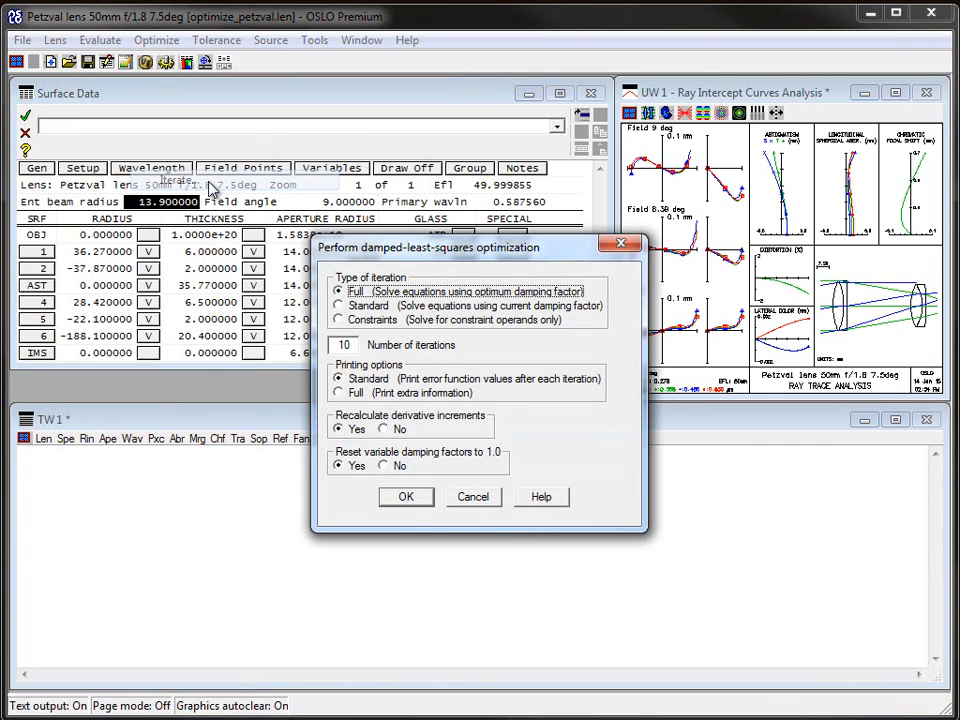
pyautogui.click(407, 500)
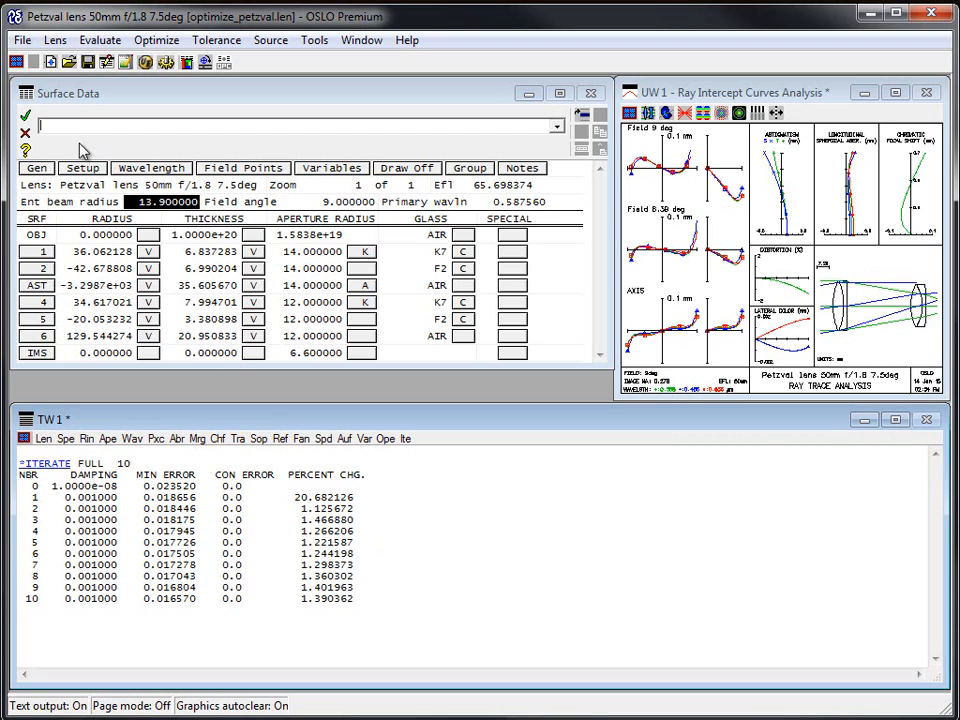
# Cancel the surface data spreadsheet with all optimization changes undone, and briefly recheck the surface data.
pyautogui.click(25, 135)
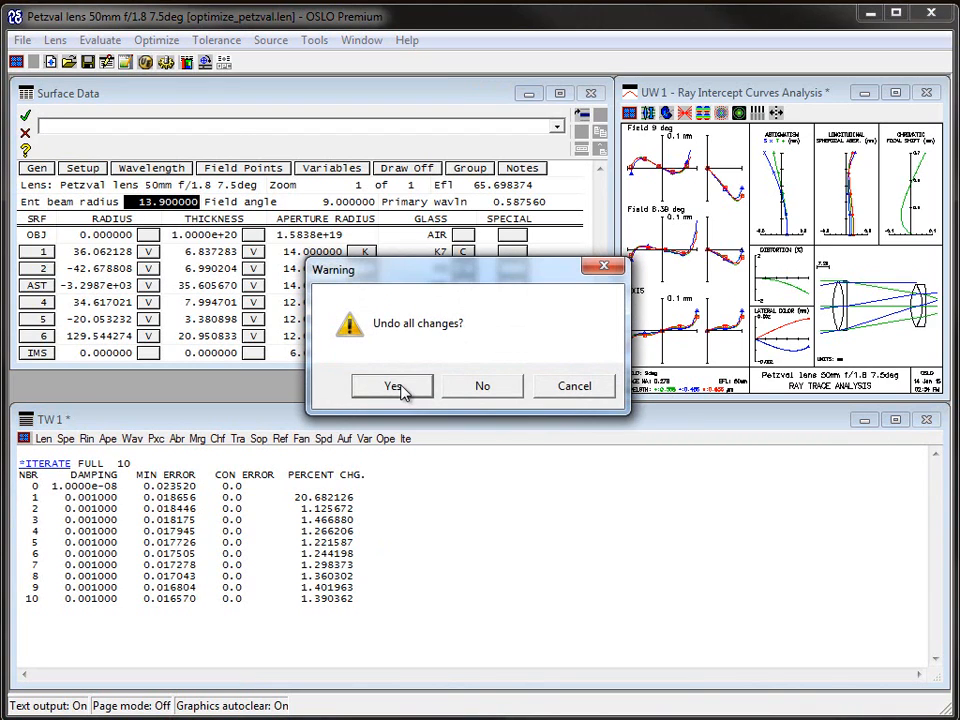
pyautogui.click(394, 387)
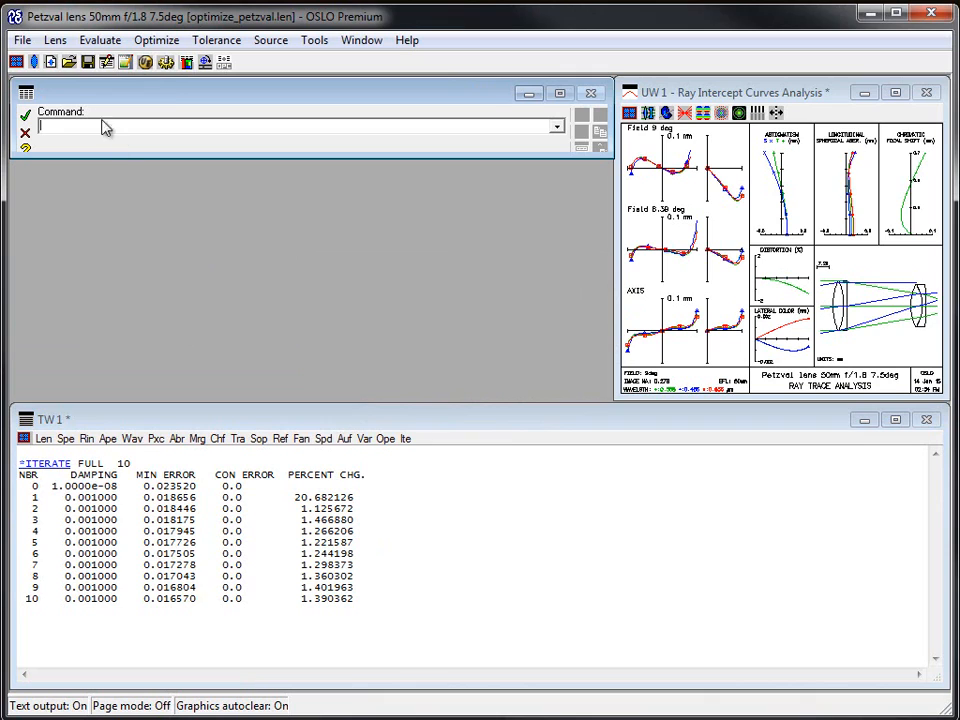
pyautogui.click(34, 63)
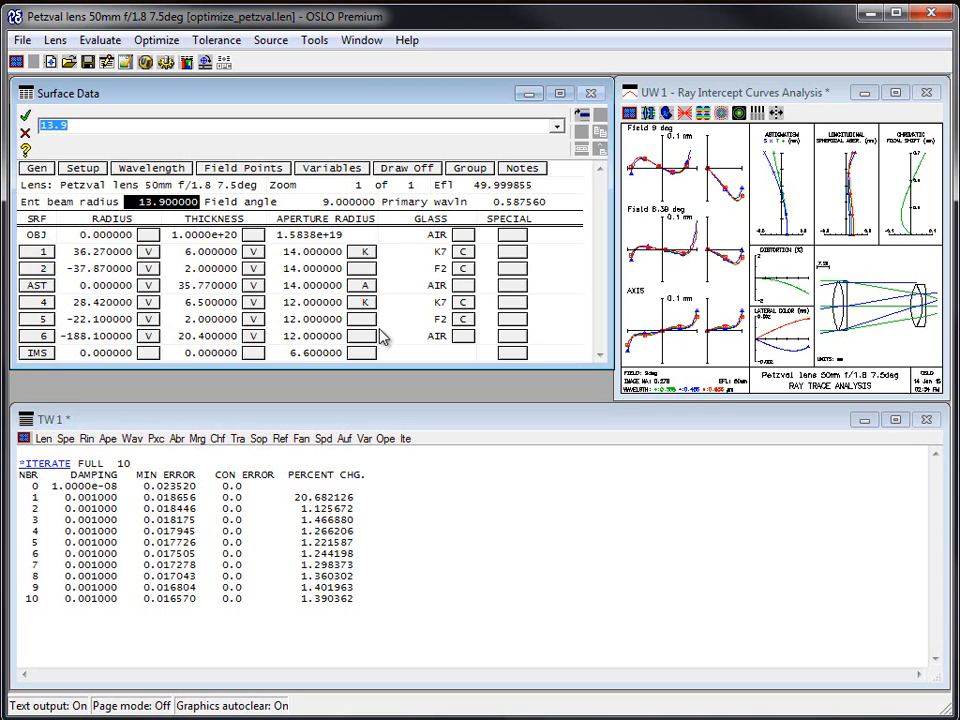
pyautogui.click(30, 118)
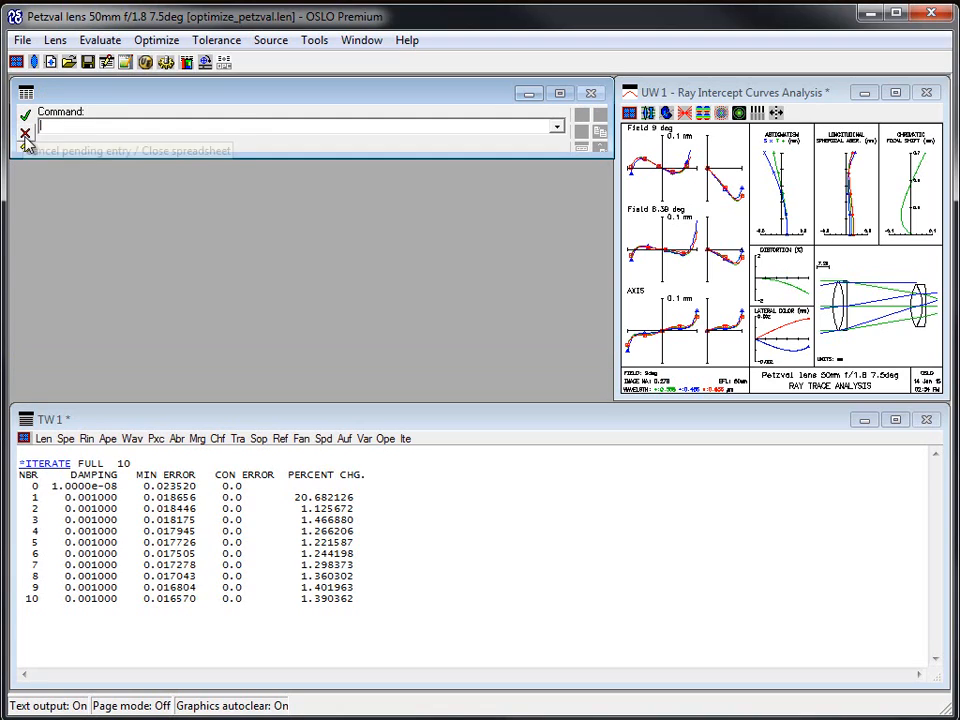